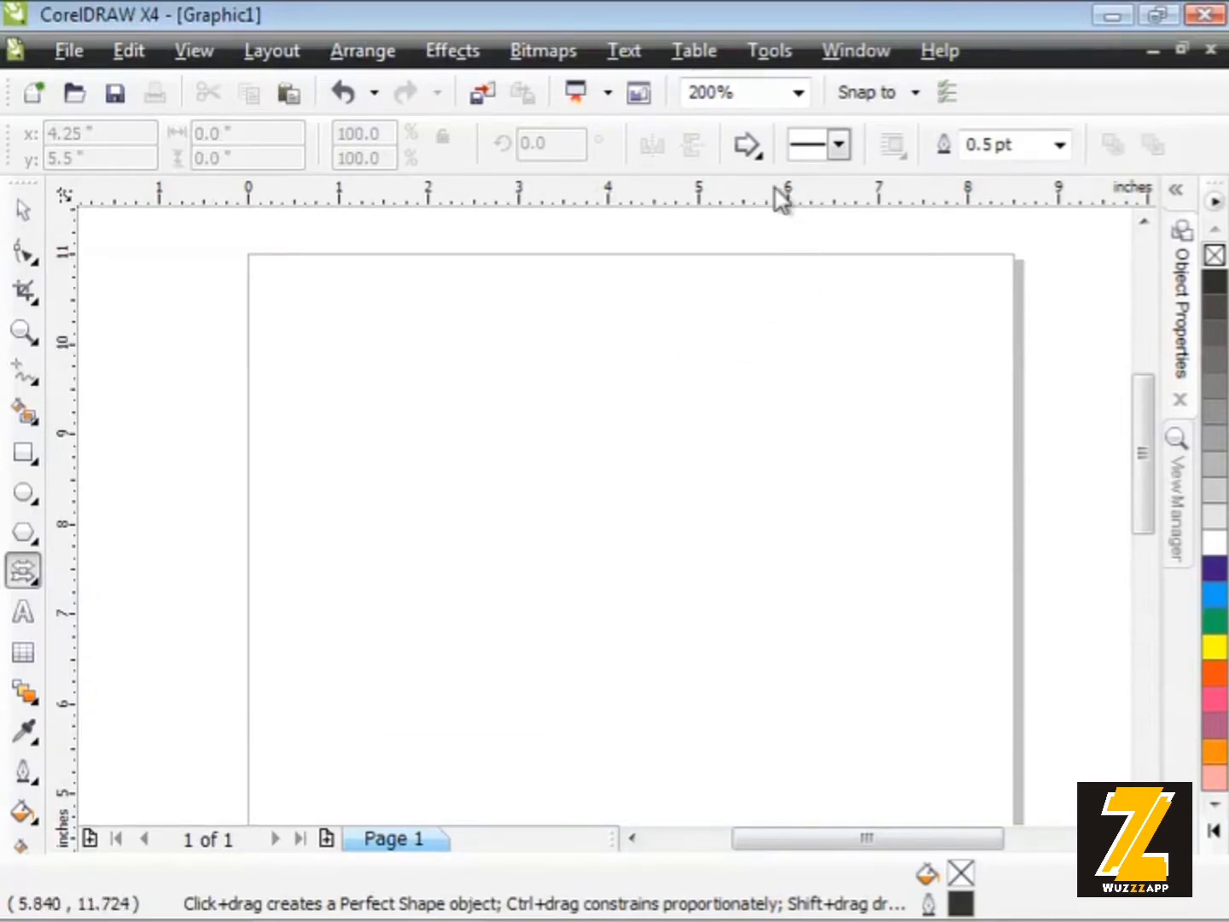
# Draw a right-pointing arrow shape about 3.68 × 1.98 in on the page's upper left, with a longer, thinner shaft and a shorter head
pyautogui.click(747, 145)
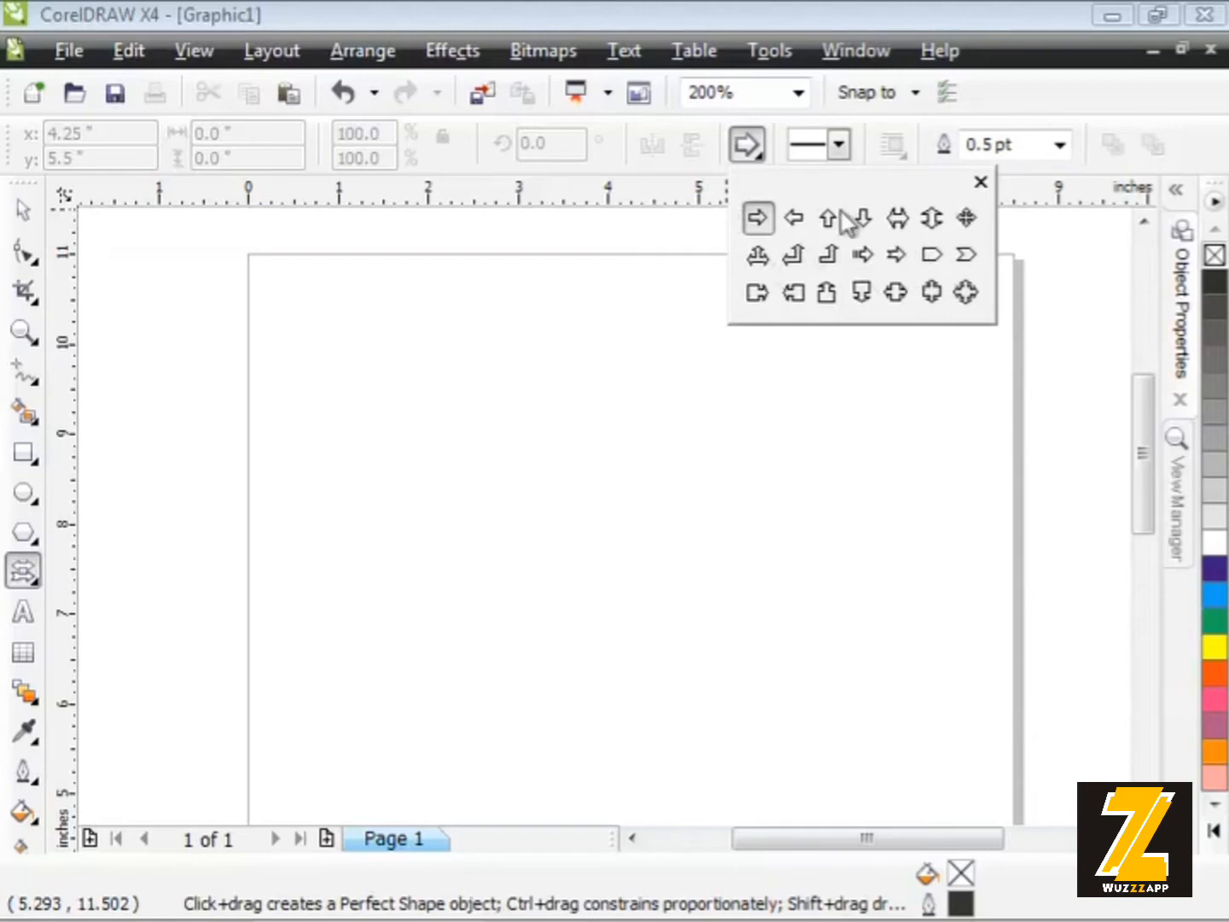
pyautogui.click(765, 224)
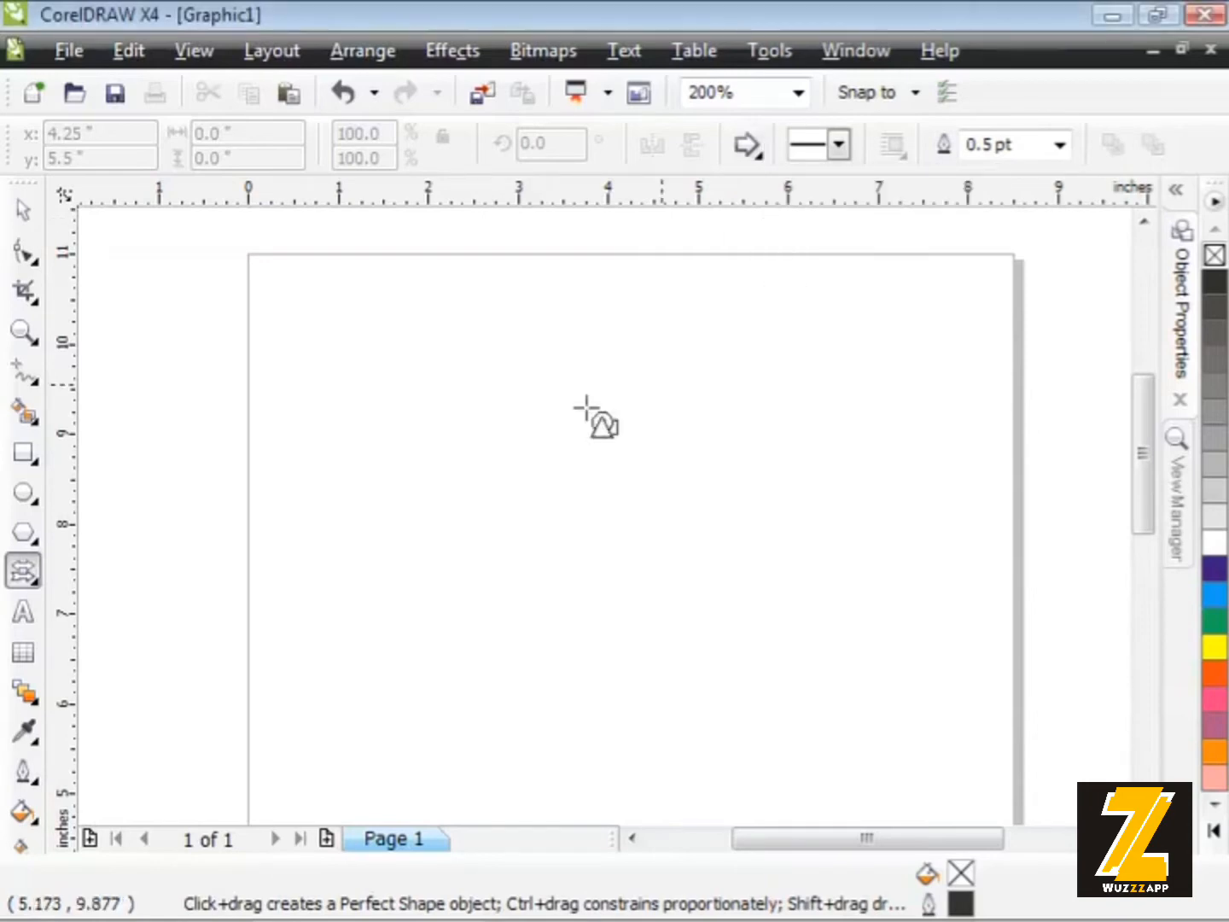
pyautogui.moveTo(309, 311); pyautogui.dragTo(638, 488)
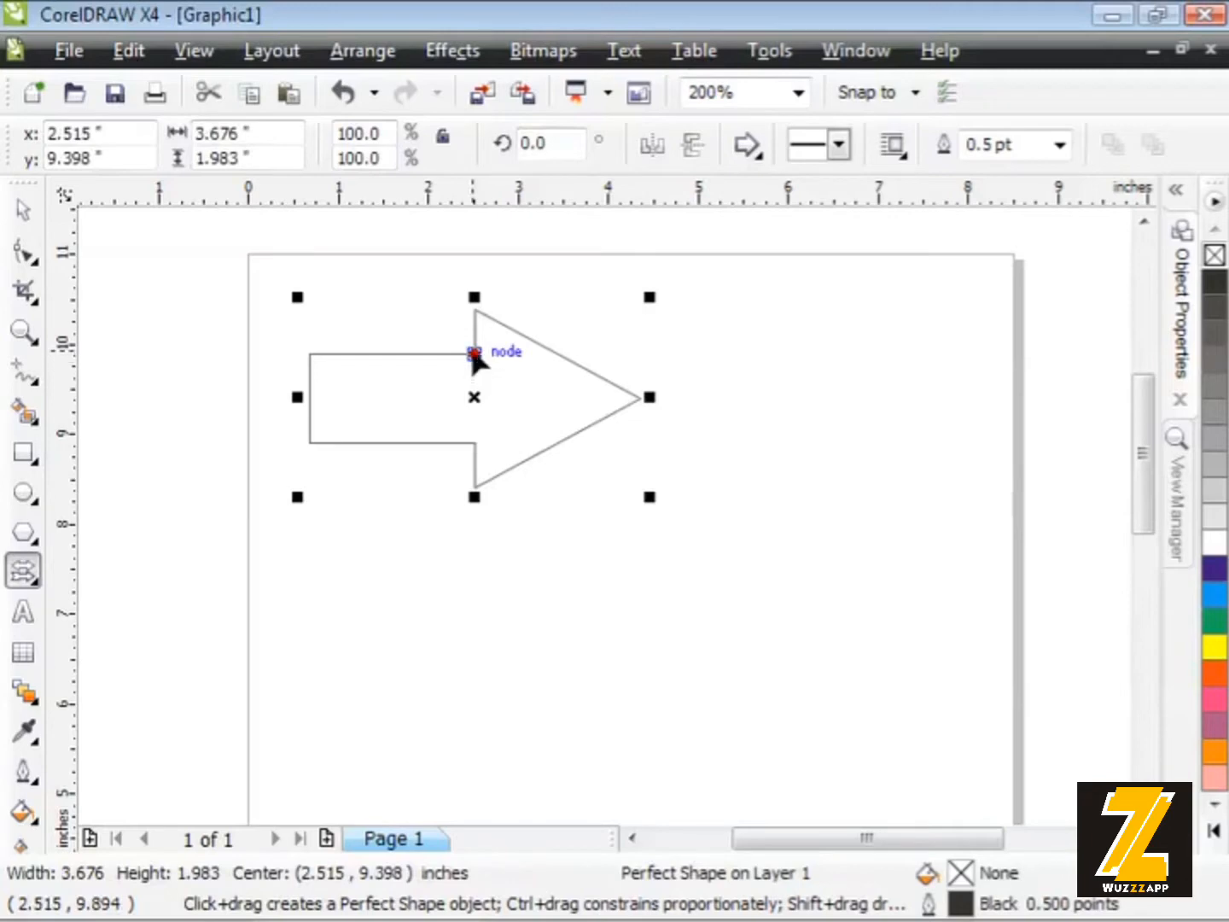
pyautogui.moveTo(472, 358); pyautogui.dragTo(589, 371)
# Draw a second right-pointing arrow about 2.33 × 1.42 in on the page's upper right and lengthen its head while shortening its shaft
pyautogui.click(742, 311)
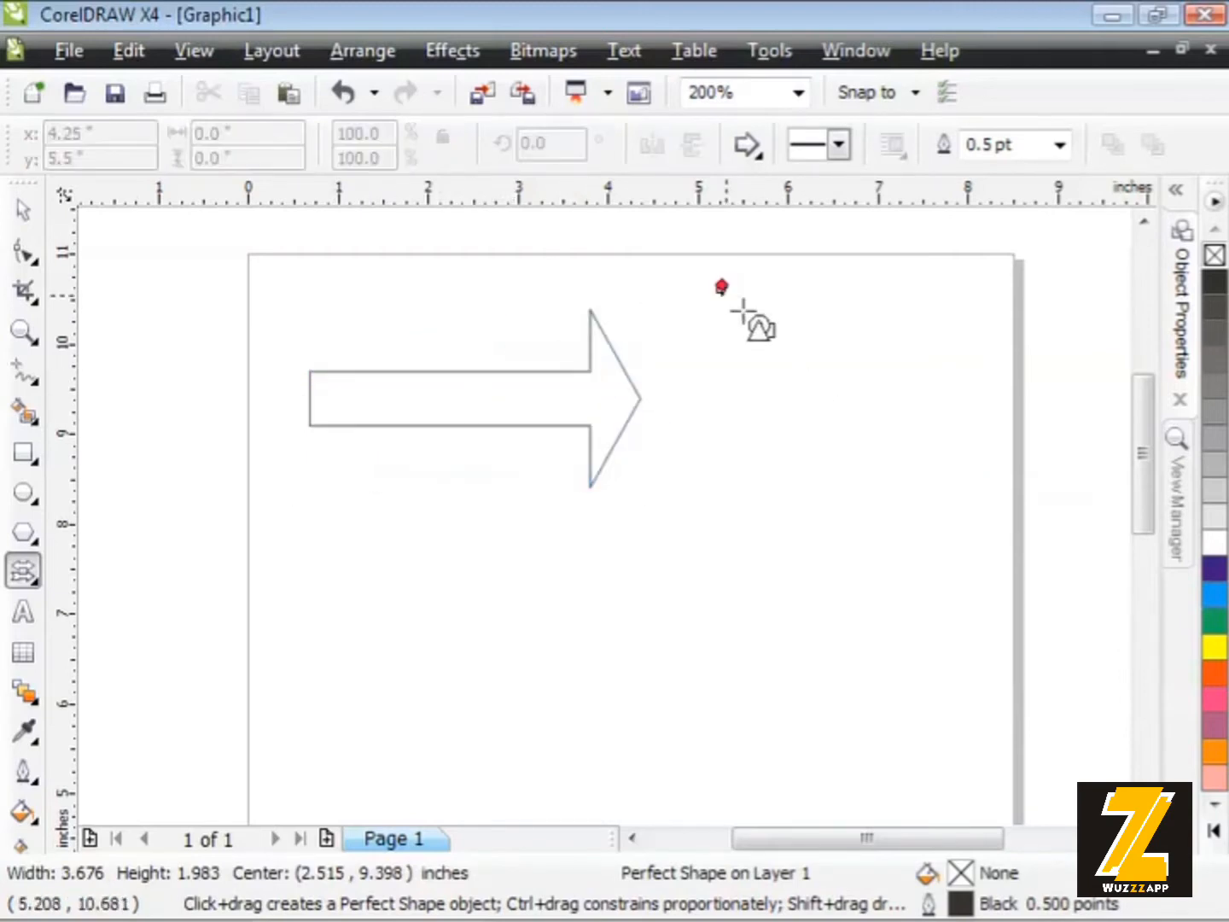
pyautogui.moveTo(718, 284); pyautogui.dragTo(923, 406)
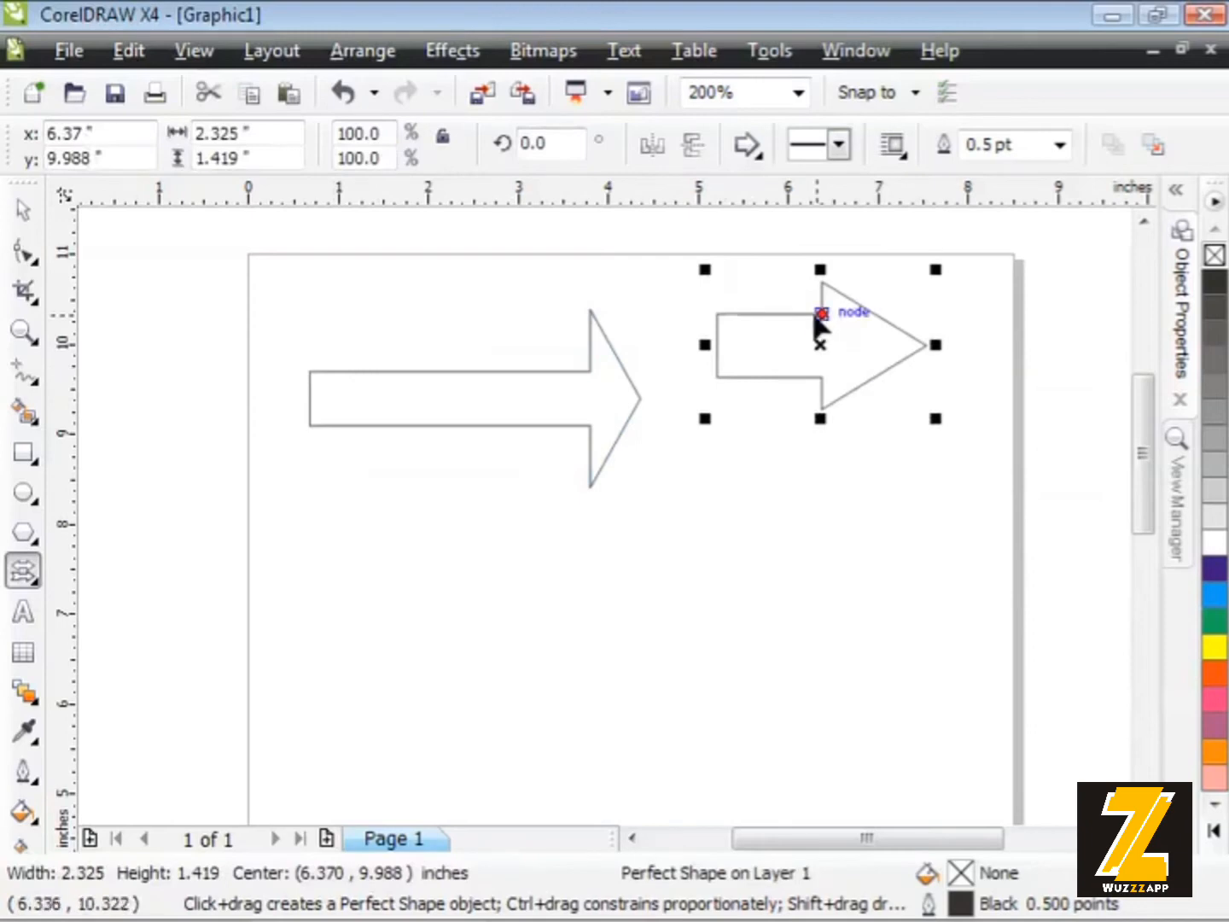
pyautogui.moveTo(816, 318); pyautogui.dragTo(769, 313)
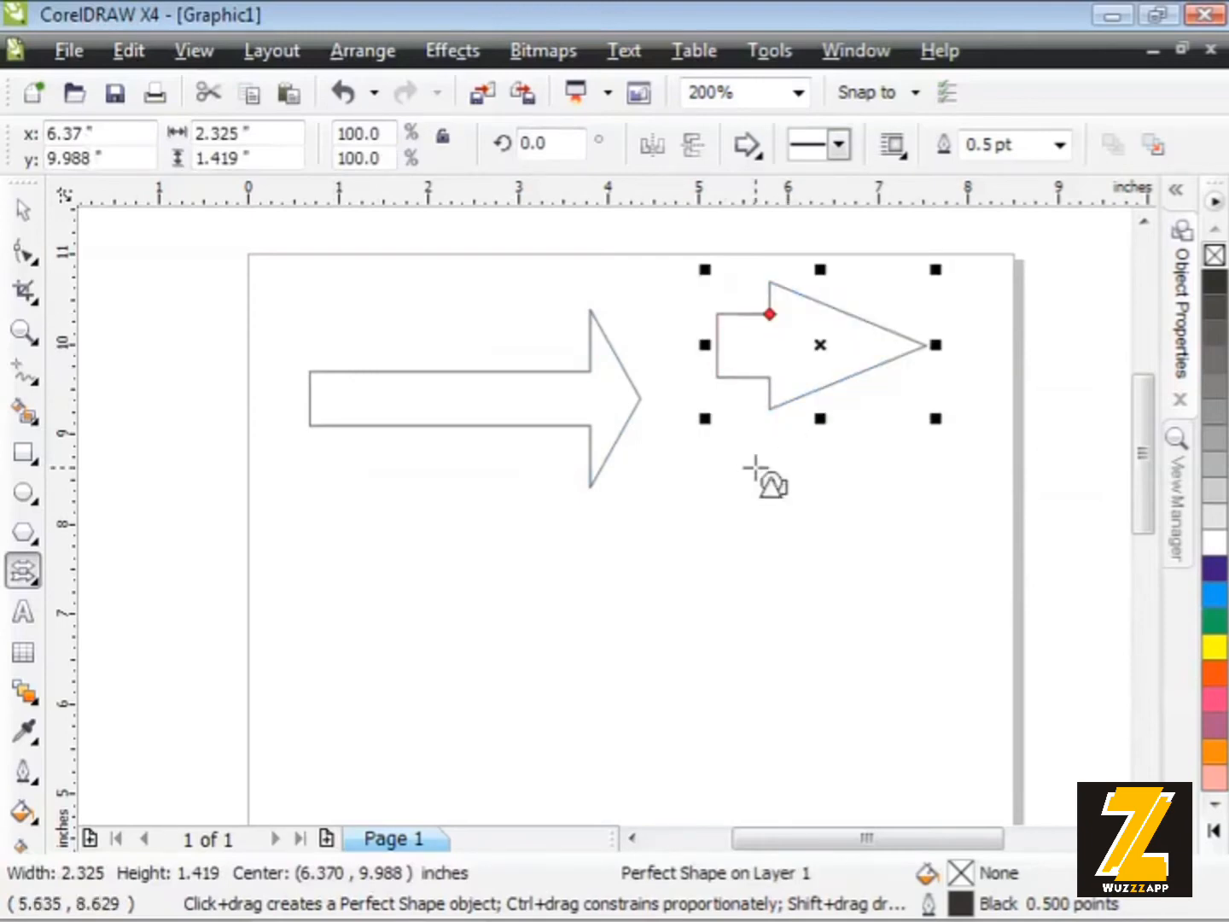
# Draw a bent up-pointing arrow about 2.55 × 1.81 in below the first arrow, then enlarge its head and thin its shaft
pyautogui.moveTo(1143, 389); pyautogui.dragTo(1144, 430)
pyautogui.click(748, 151)
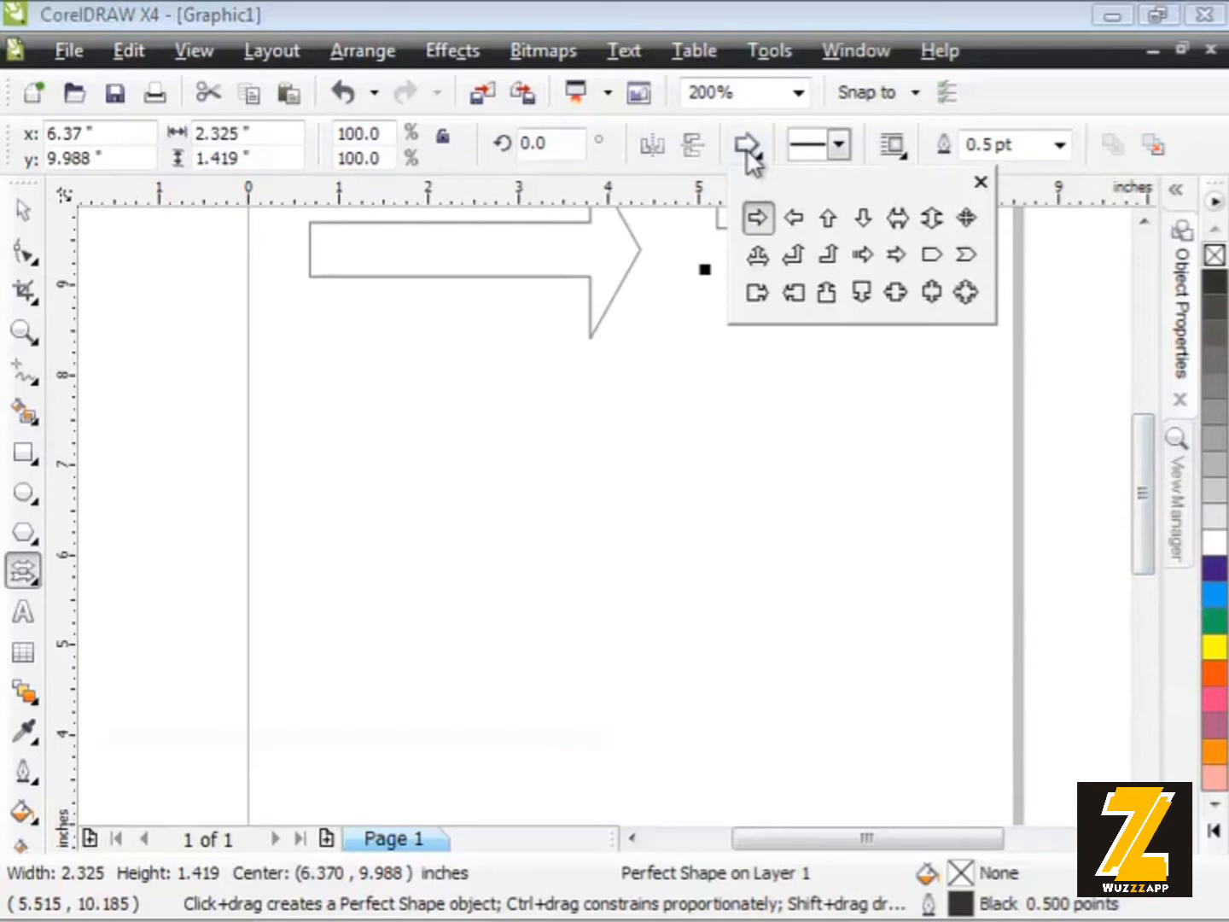
pyautogui.click(828, 254)
pyautogui.moveTo(304, 393)
pyautogui.mouseDown()
pyautogui.moveTo(484, 509)
pyautogui.moveTo(538, 562)
pyautogui.mouseUp()
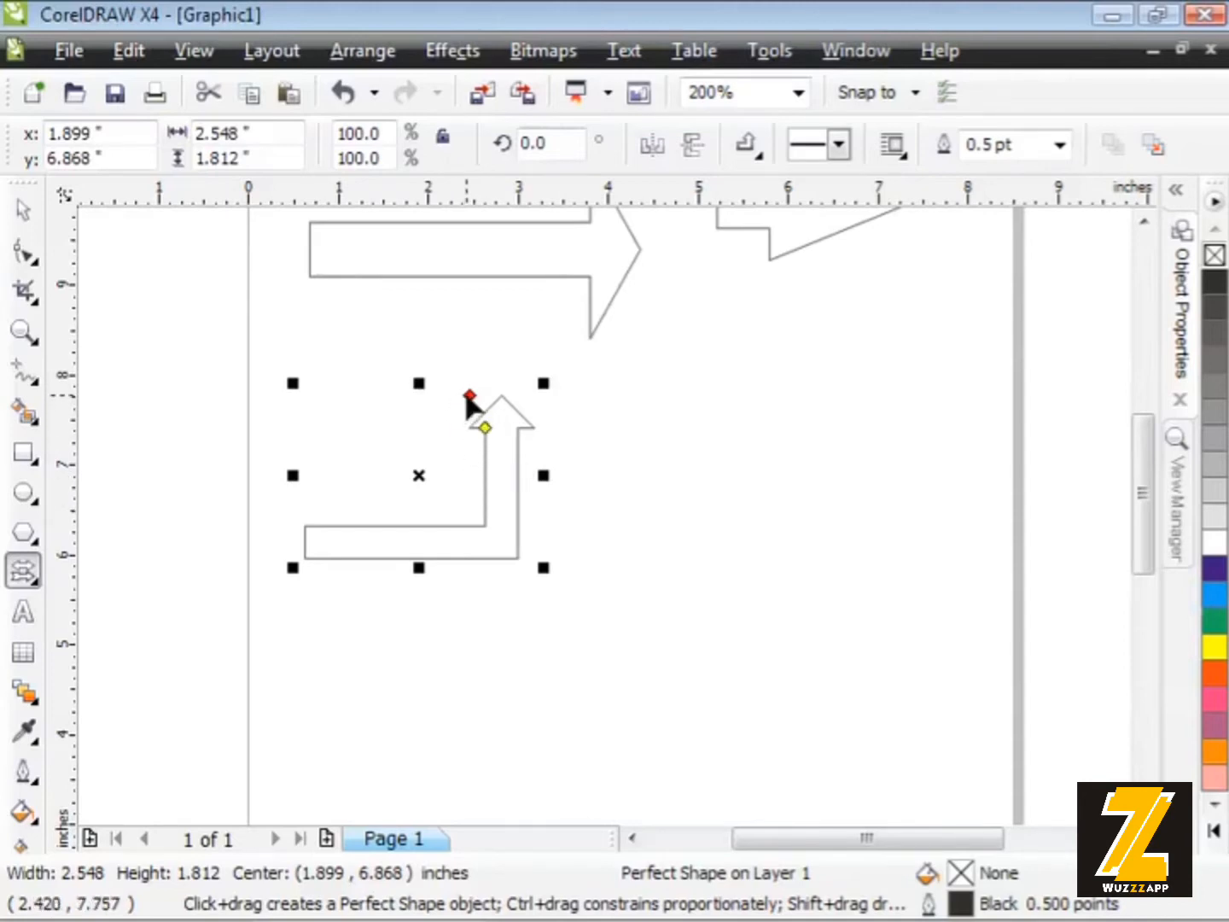
pyautogui.moveTo(468, 396); pyautogui.dragTo(442, 403)
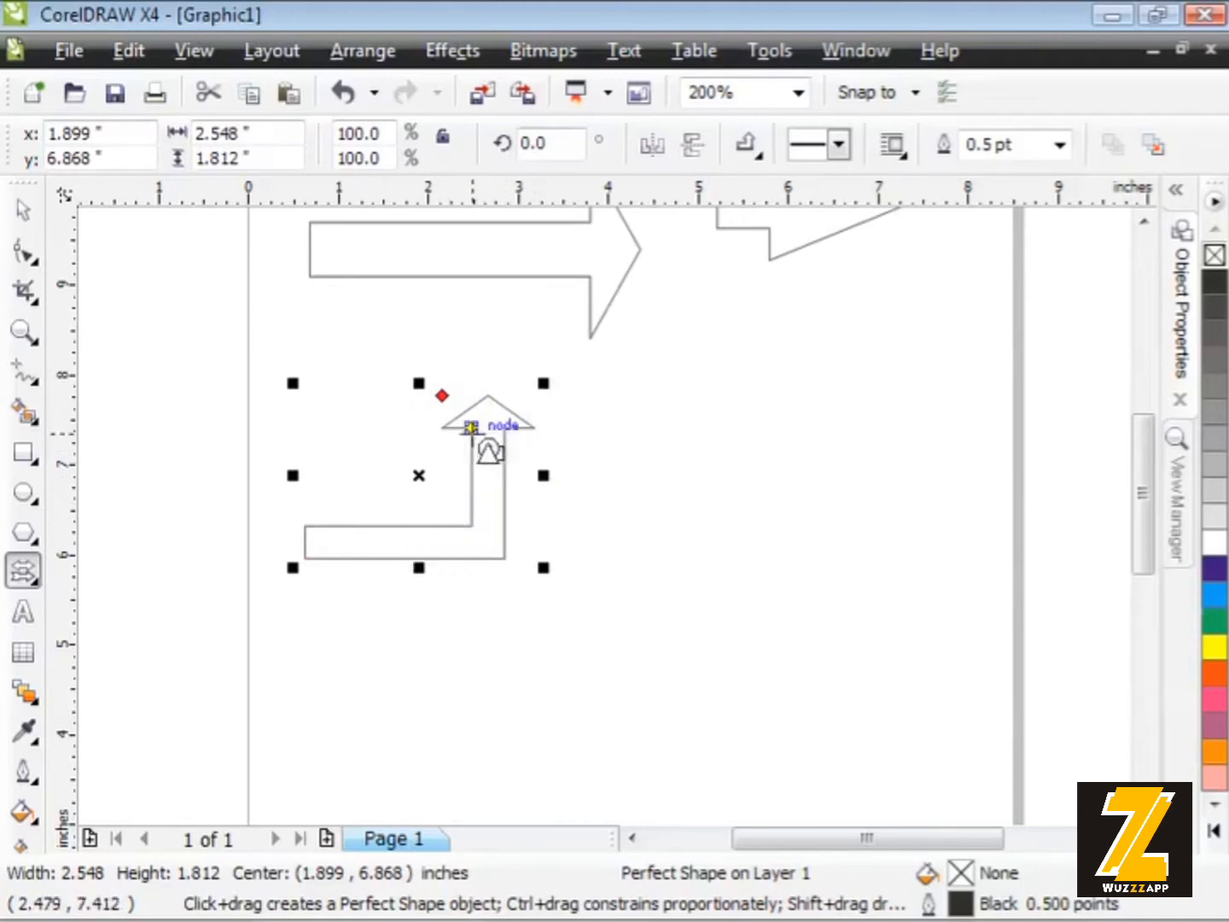
pyautogui.moveTo(471, 426)
pyautogui.mouseDown()
pyautogui.moveTo(468, 488)
pyautogui.moveTo(435, 458)
pyautogui.moveTo(457, 464)
pyautogui.moveTo(477, 432)
pyautogui.moveTo(477, 448)
pyautogui.mouseUp()
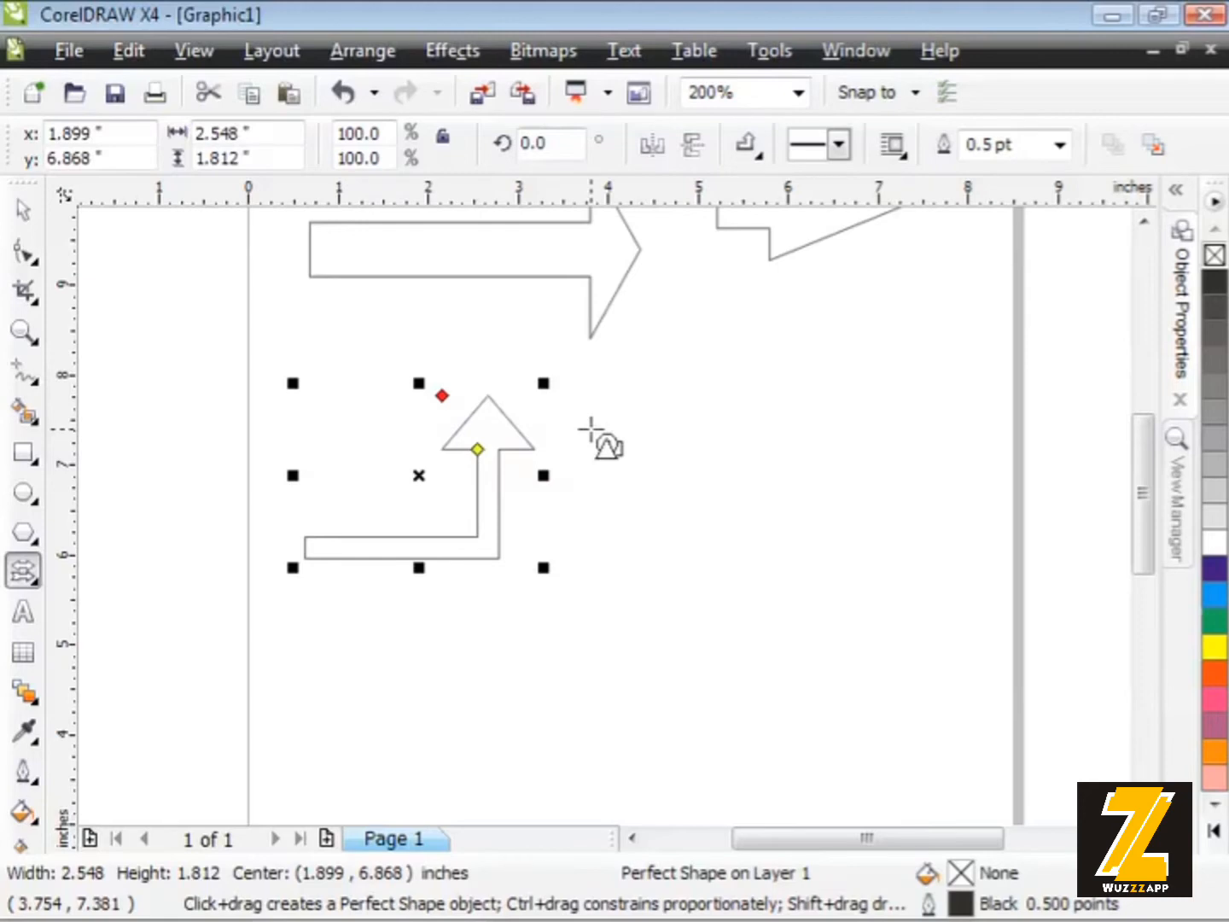
# Draw a four-way arrow with a central block, about 2.96 × 2.92 in, and make its heads shorter and narrower, its shafts thinner and its block smaller
pyautogui.click(749, 155)
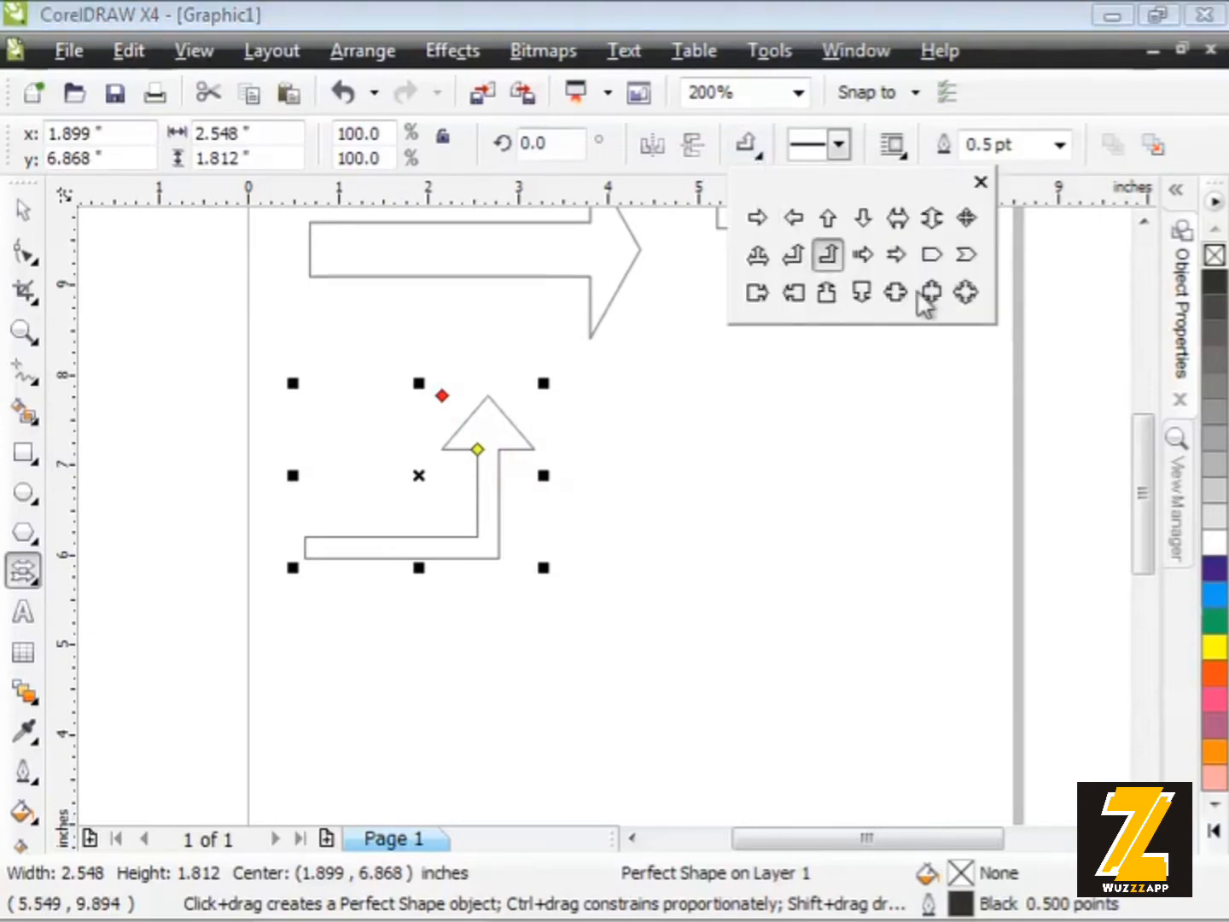
pyautogui.click(967, 295)
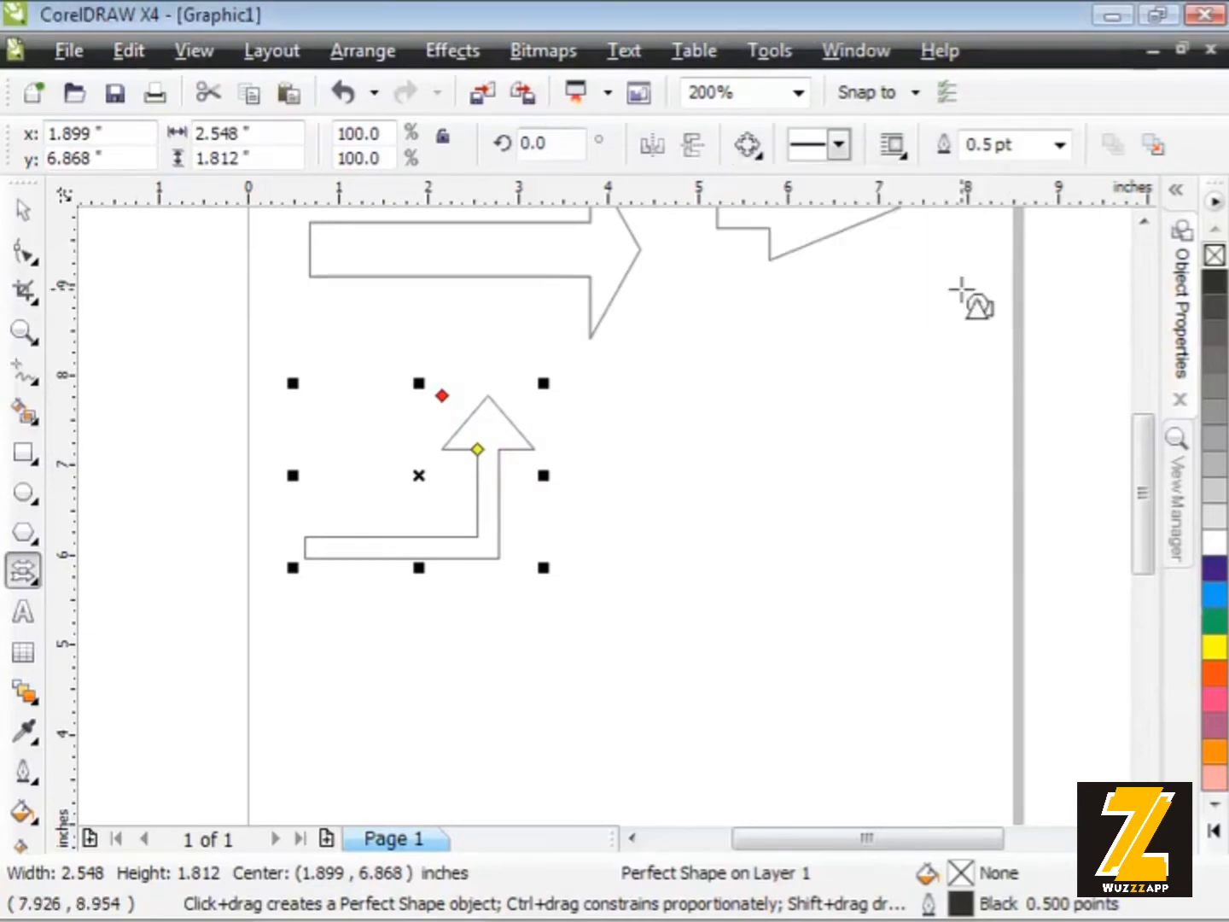
pyautogui.moveTo(704, 385)
pyautogui.mouseDown()
pyautogui.moveTo(891, 585)
pyautogui.moveTo(925, 637)
pyautogui.moveTo(962, 635)
pyautogui.moveTo(972, 652)
pyautogui.mouseUp()
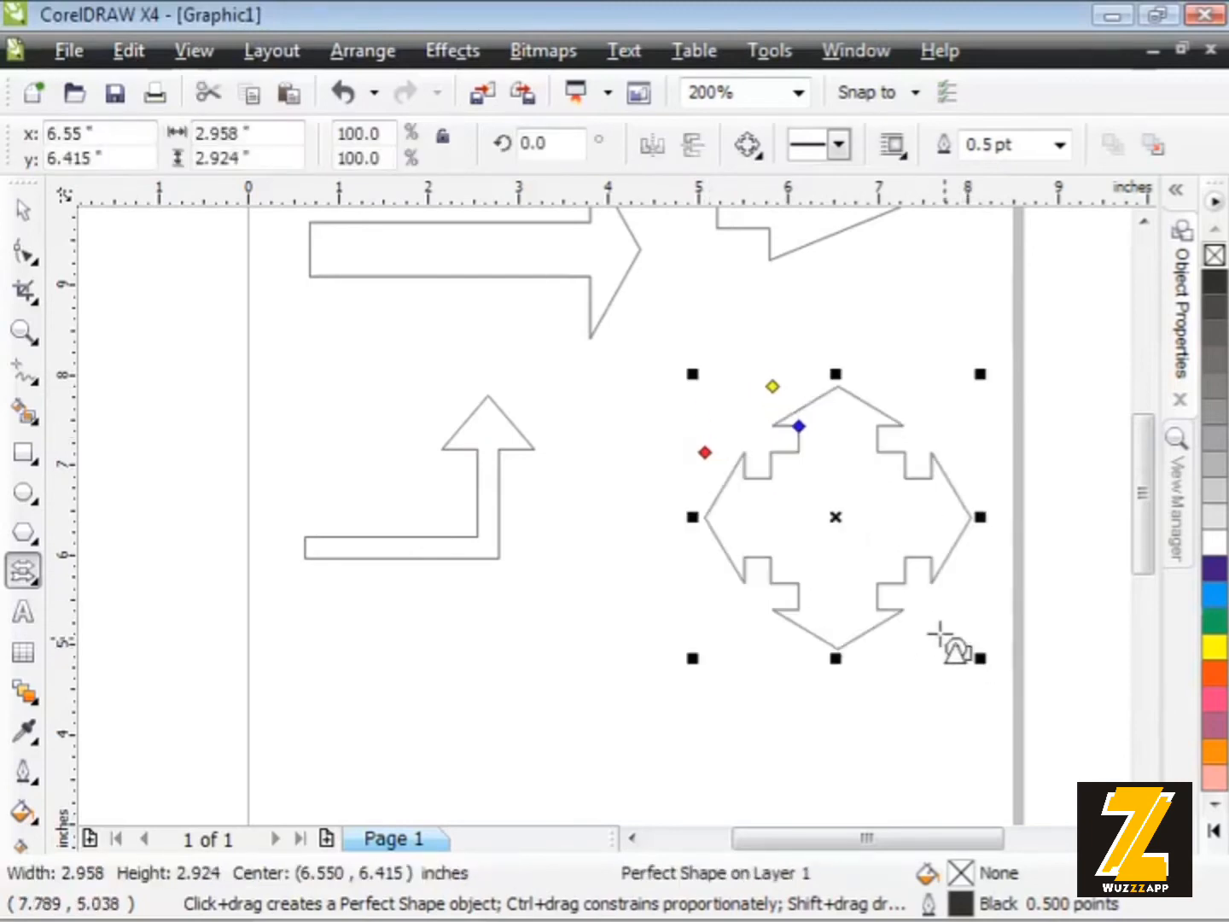
pyautogui.moveTo(800, 431)
pyautogui.mouseDown()
pyautogui.moveTo(801, 470)
pyautogui.moveTo(795, 360)
pyautogui.moveTo(797, 403)
pyautogui.moveTo(812, 408)
pyautogui.moveTo(786, 403)
pyautogui.moveTo(799, 410)
pyautogui.mouseUp()
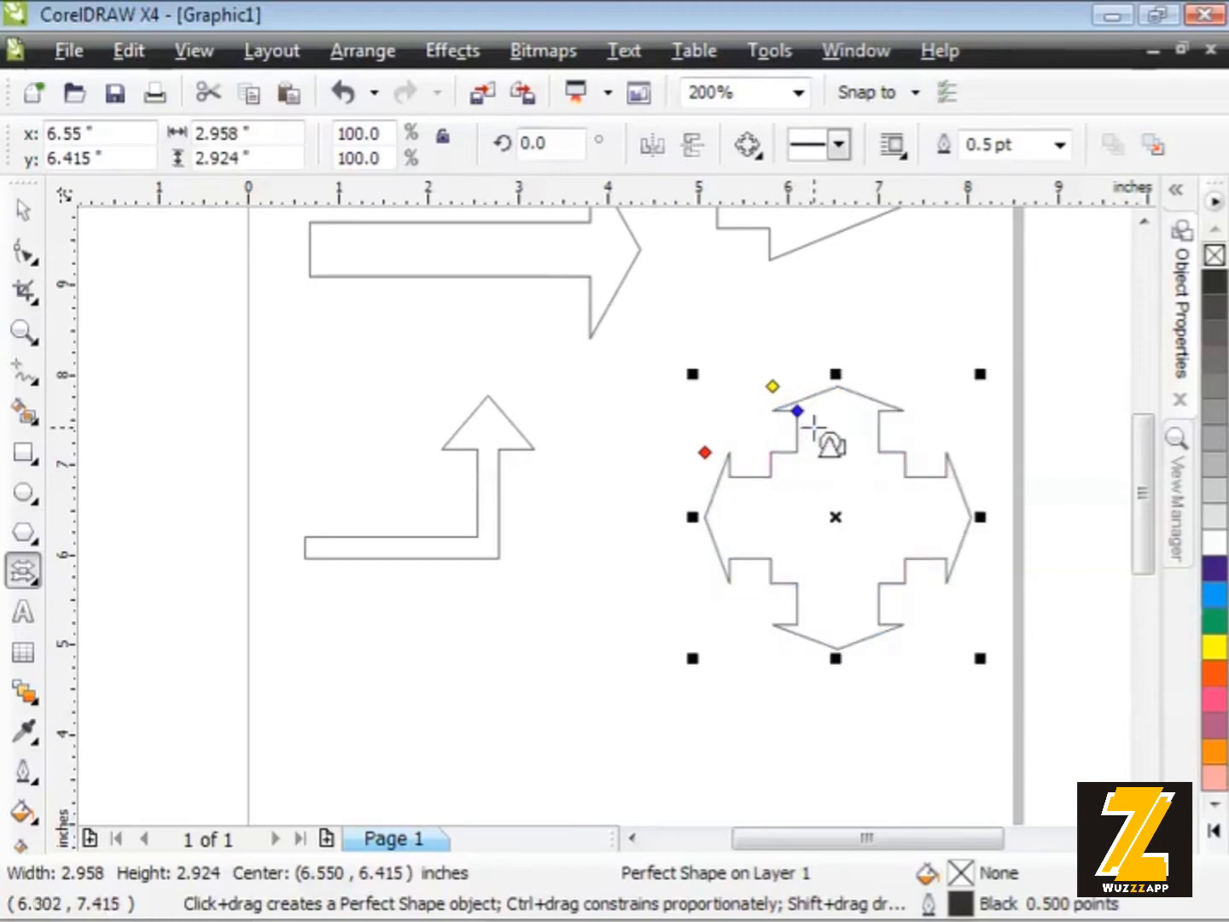
pyautogui.moveTo(771, 348); pyautogui.dragTo(787, 391)
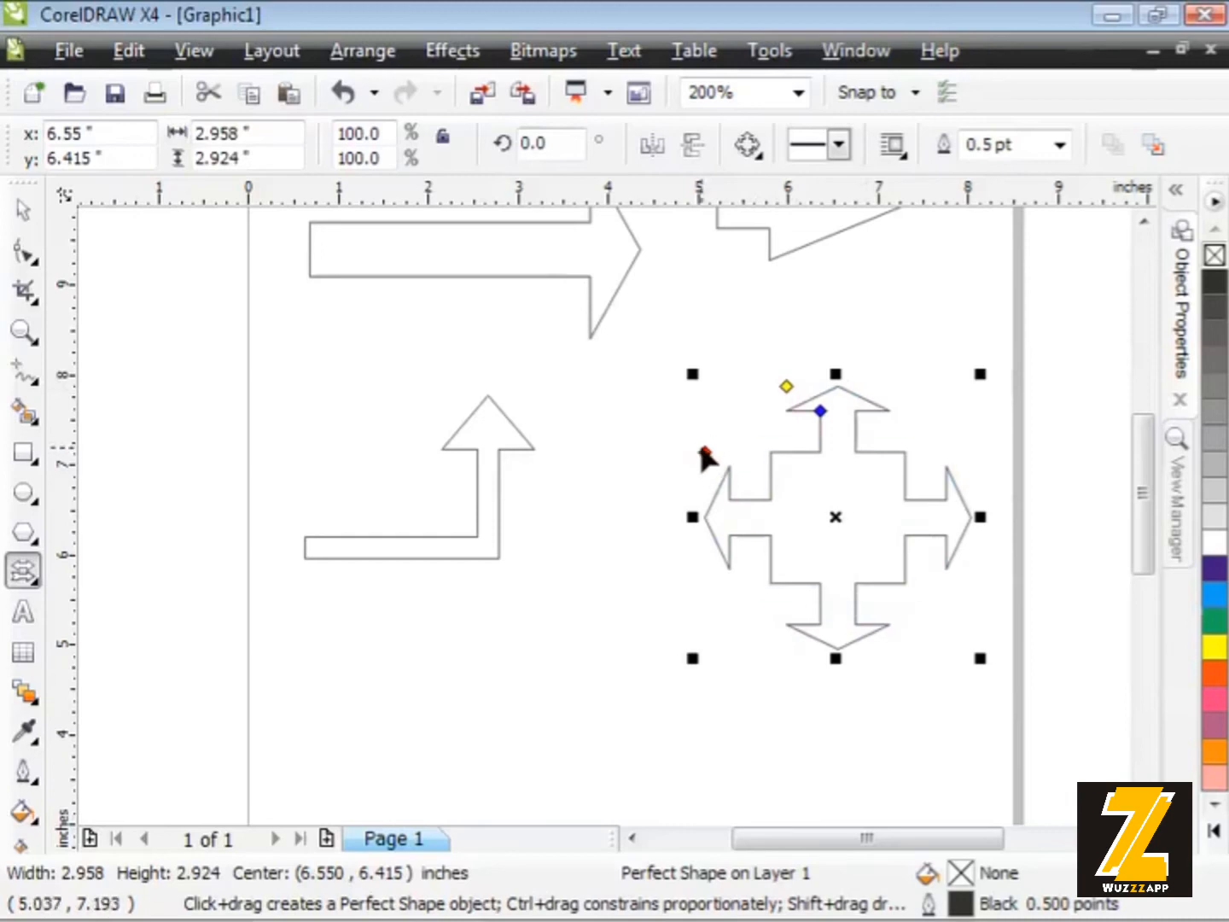
pyautogui.moveTo(703, 453); pyautogui.dragTo(710, 495)
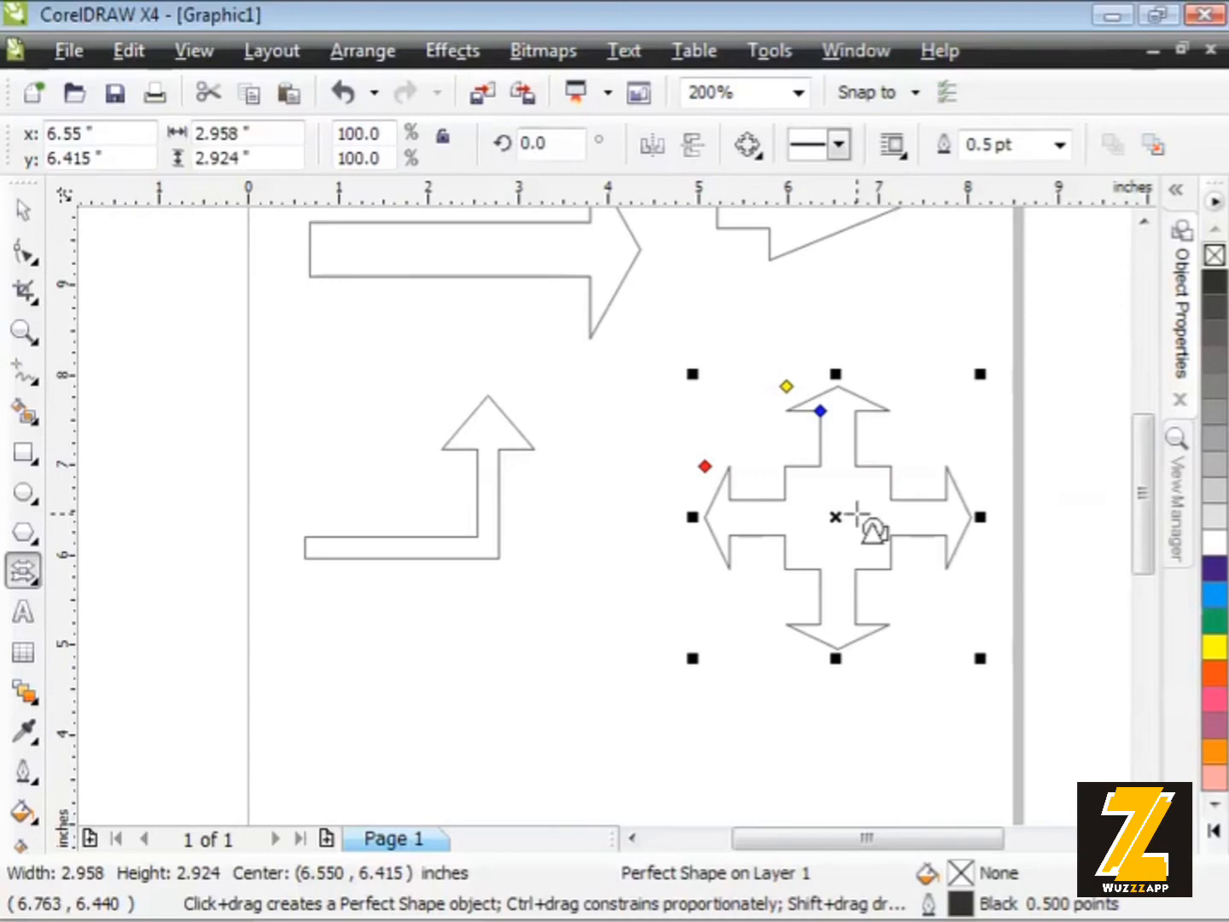
# Delete all the arrow shapes from the page
pyautogui.hotkey('ctrl', 'a')
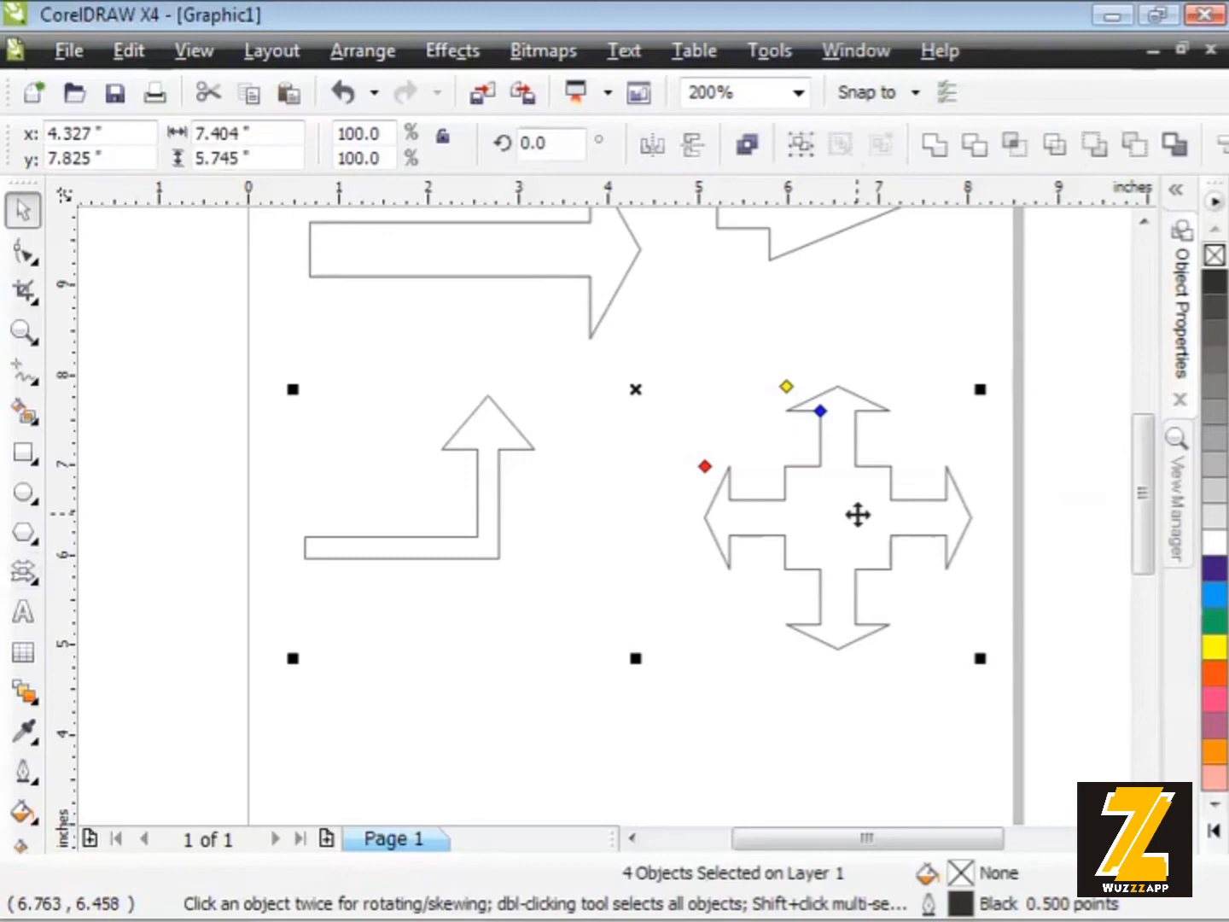
pyautogui.press('Delete')
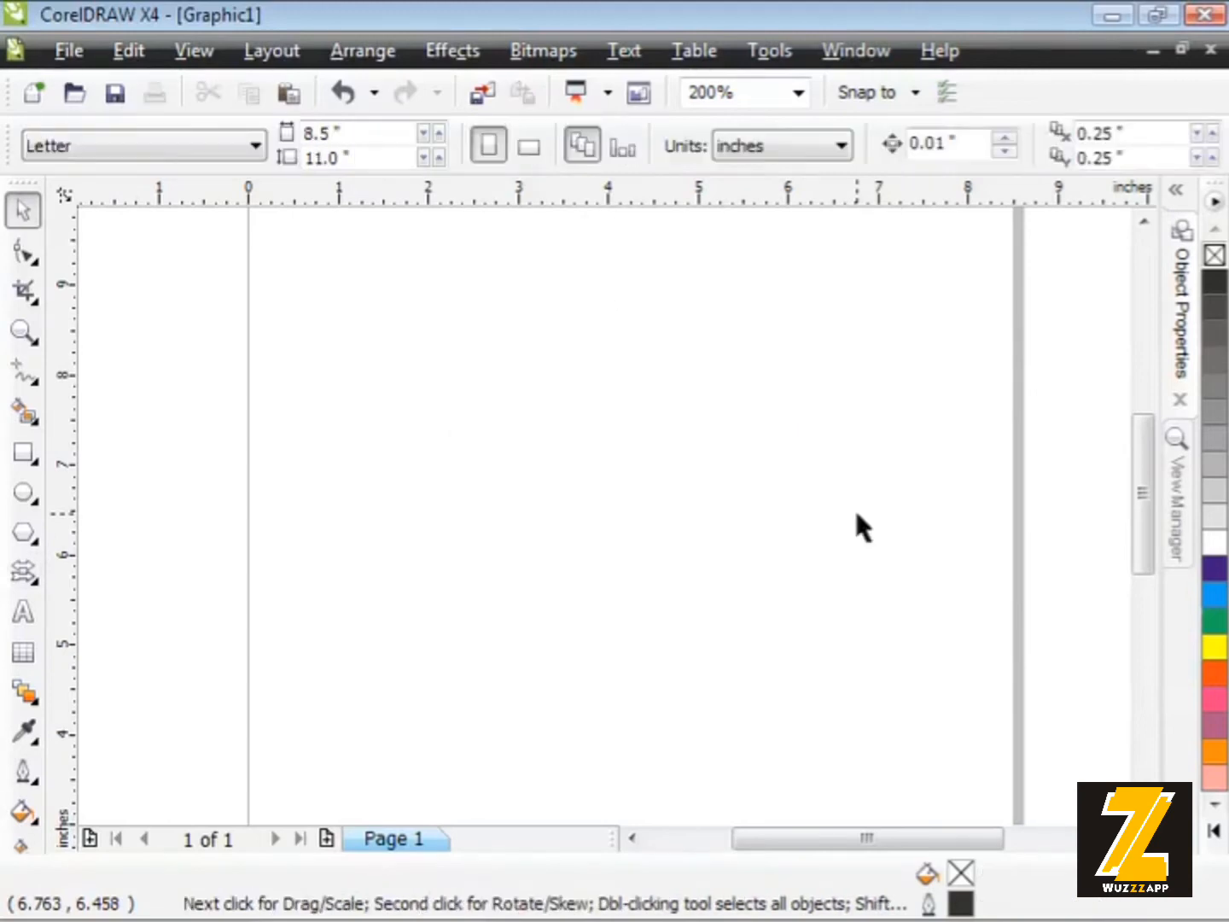
pyautogui.moveTo(1141, 465); pyautogui.dragTo(1133, 411)
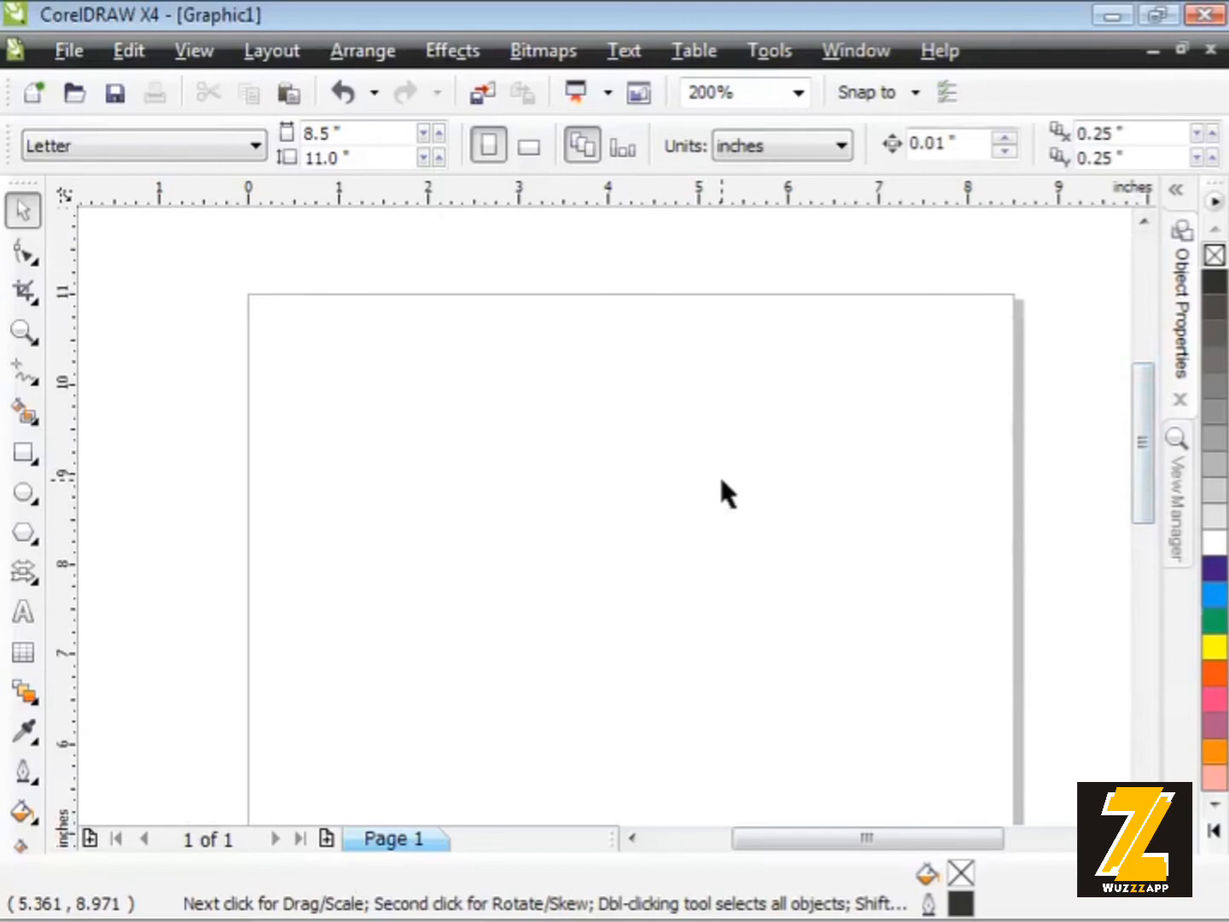
# Draw a round callout shape about 3.86 × 3.09 in on the page's upper left and move its tail to a short point at the lower right
pyautogui.click(19, 576)
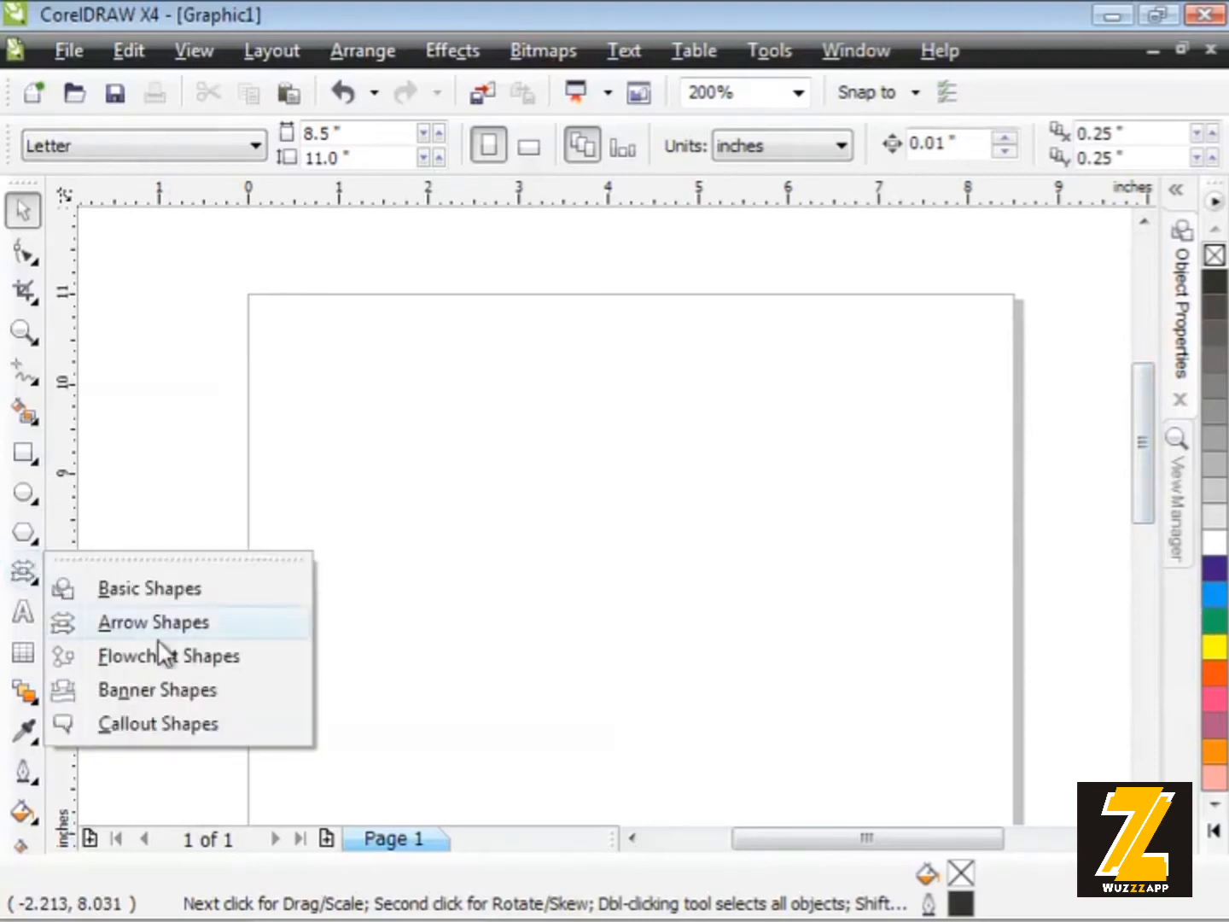
pyautogui.click(128, 725)
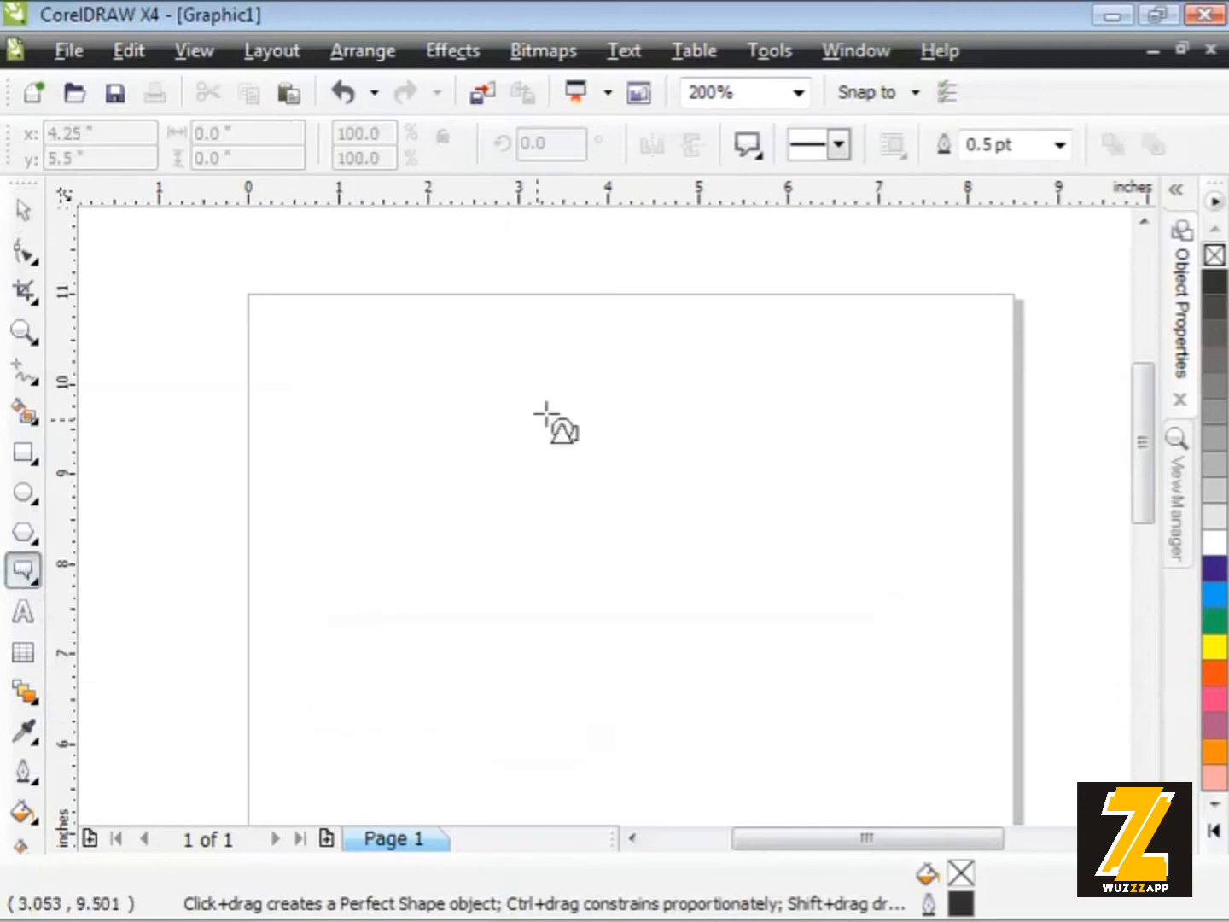
pyautogui.click(752, 157)
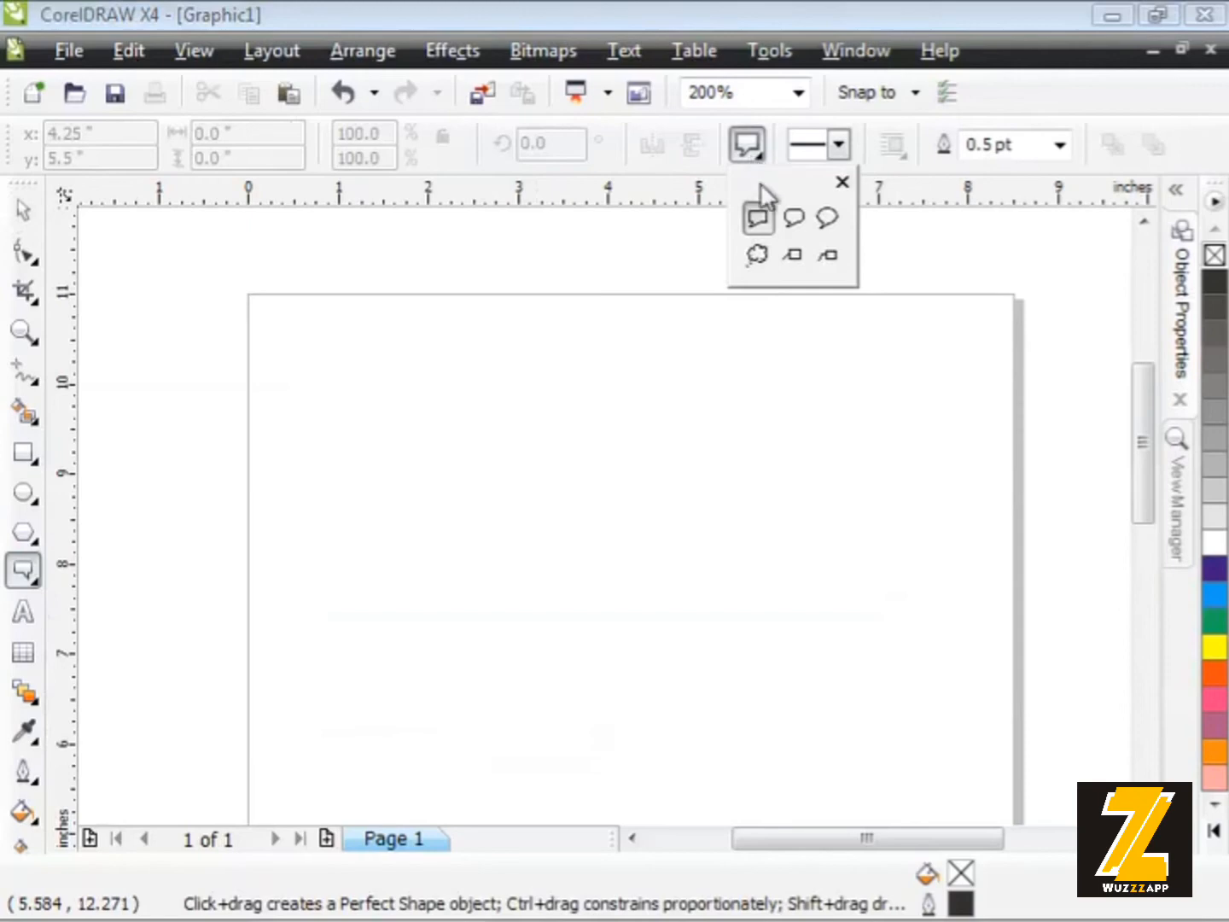
pyautogui.click(826, 218)
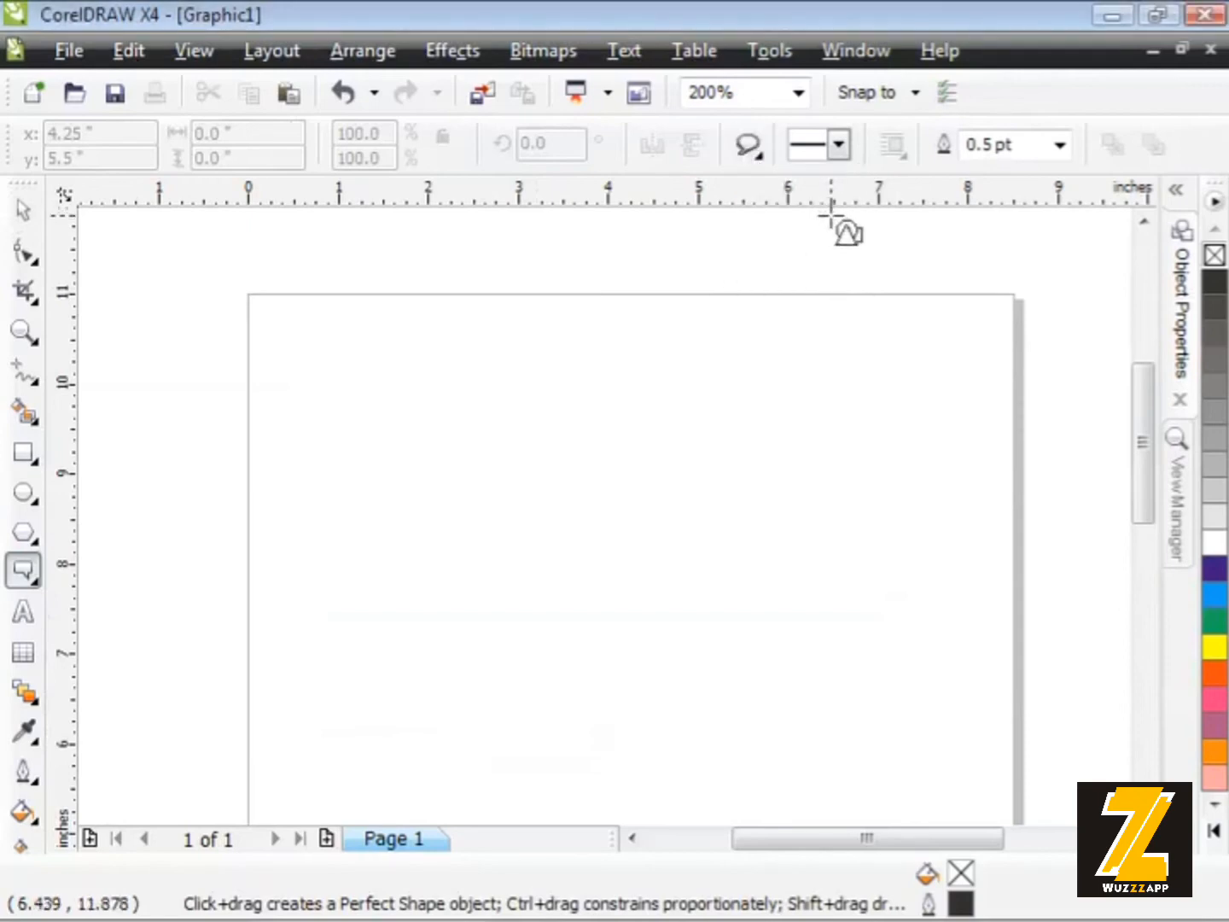
pyautogui.moveTo(317, 337)
pyautogui.mouseDown()
pyautogui.moveTo(507, 494)
pyautogui.moveTo(618, 543)
pyautogui.moveTo(664, 549)
pyautogui.mouseUp()
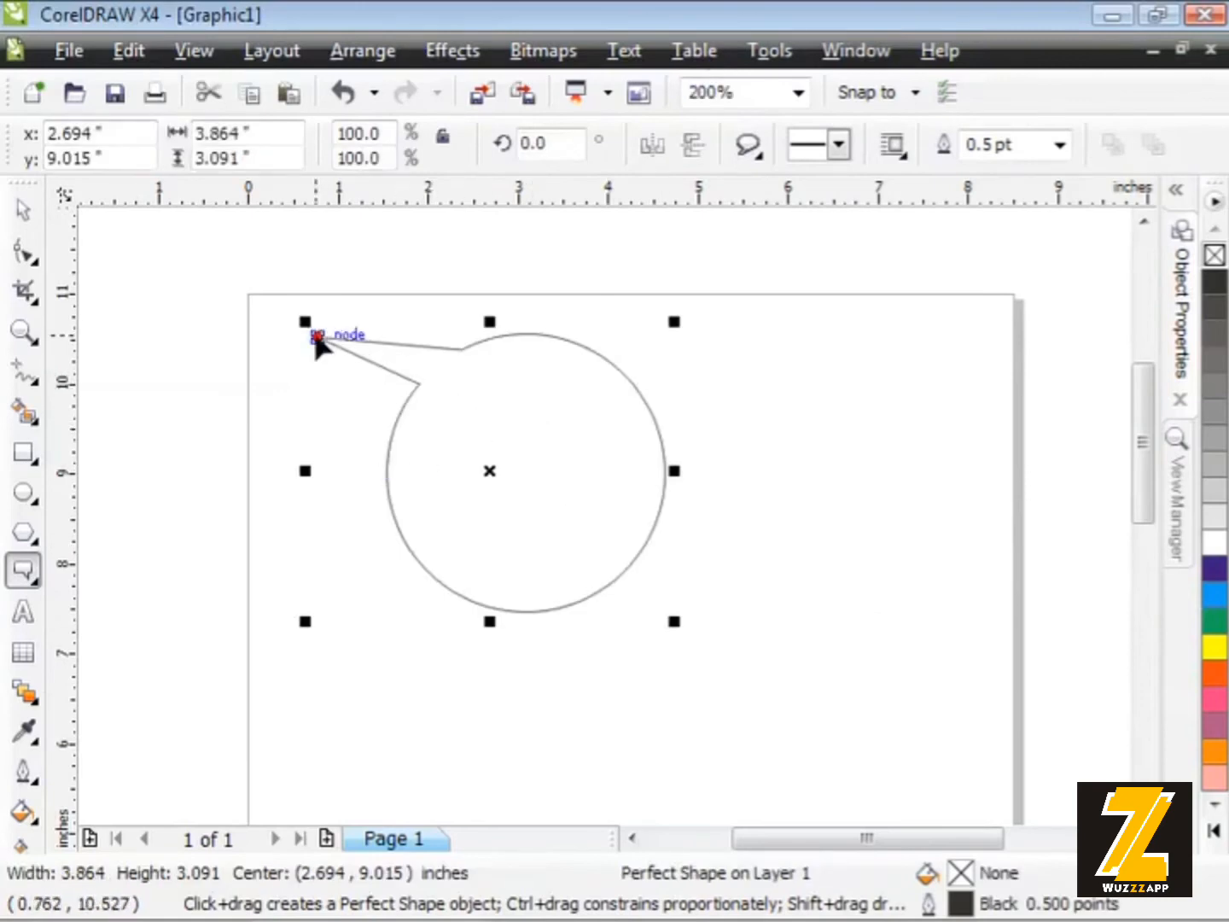
pyautogui.moveTo(323, 342); pyautogui.dragTo(739, 580)
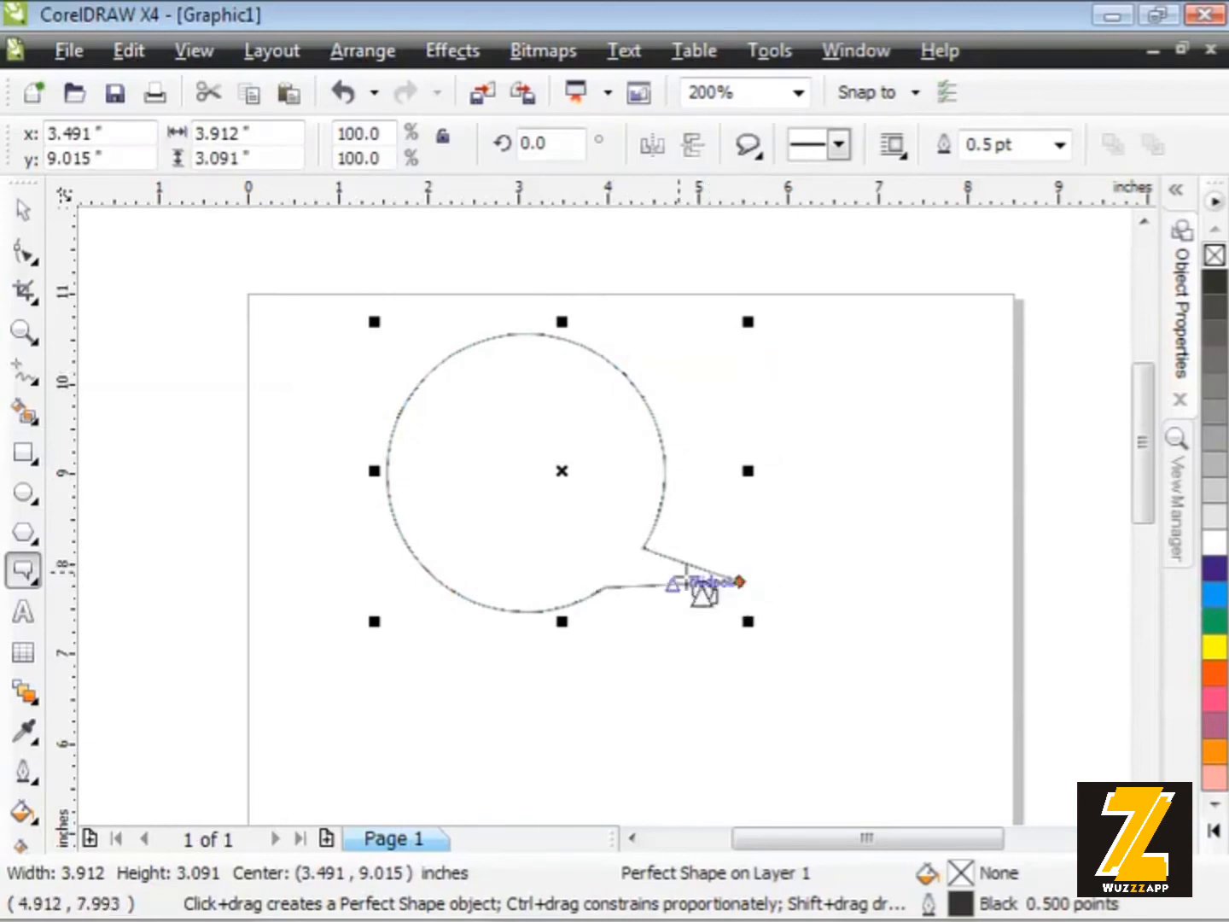
pyautogui.moveTo(739, 582); pyautogui.dragTo(674, 586)
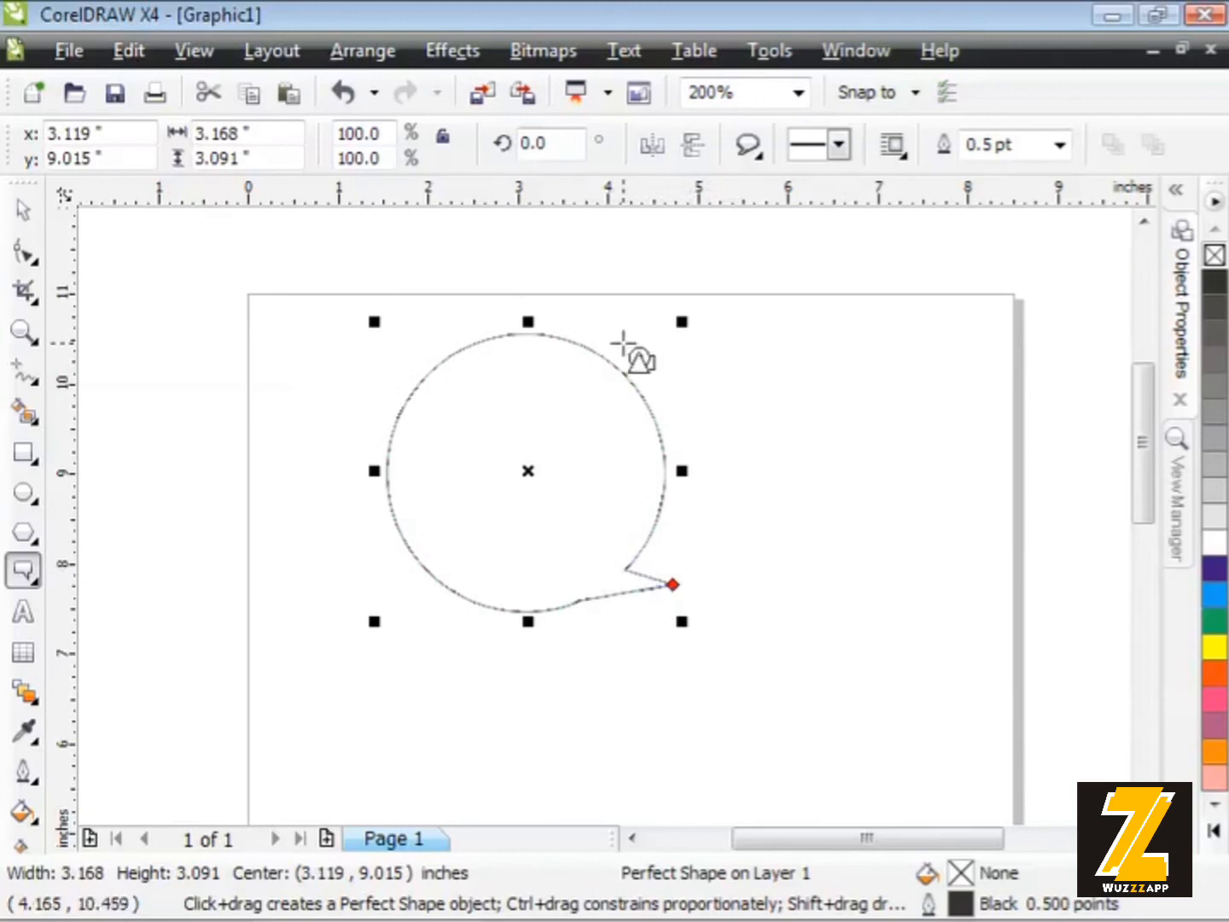
# Draw two cloud callouts right of the round one, about 2.36 × 1.78 in and 2.15 × 1.52 in, and lengthen the lower one's bubble tail
pyautogui.click(755, 150)
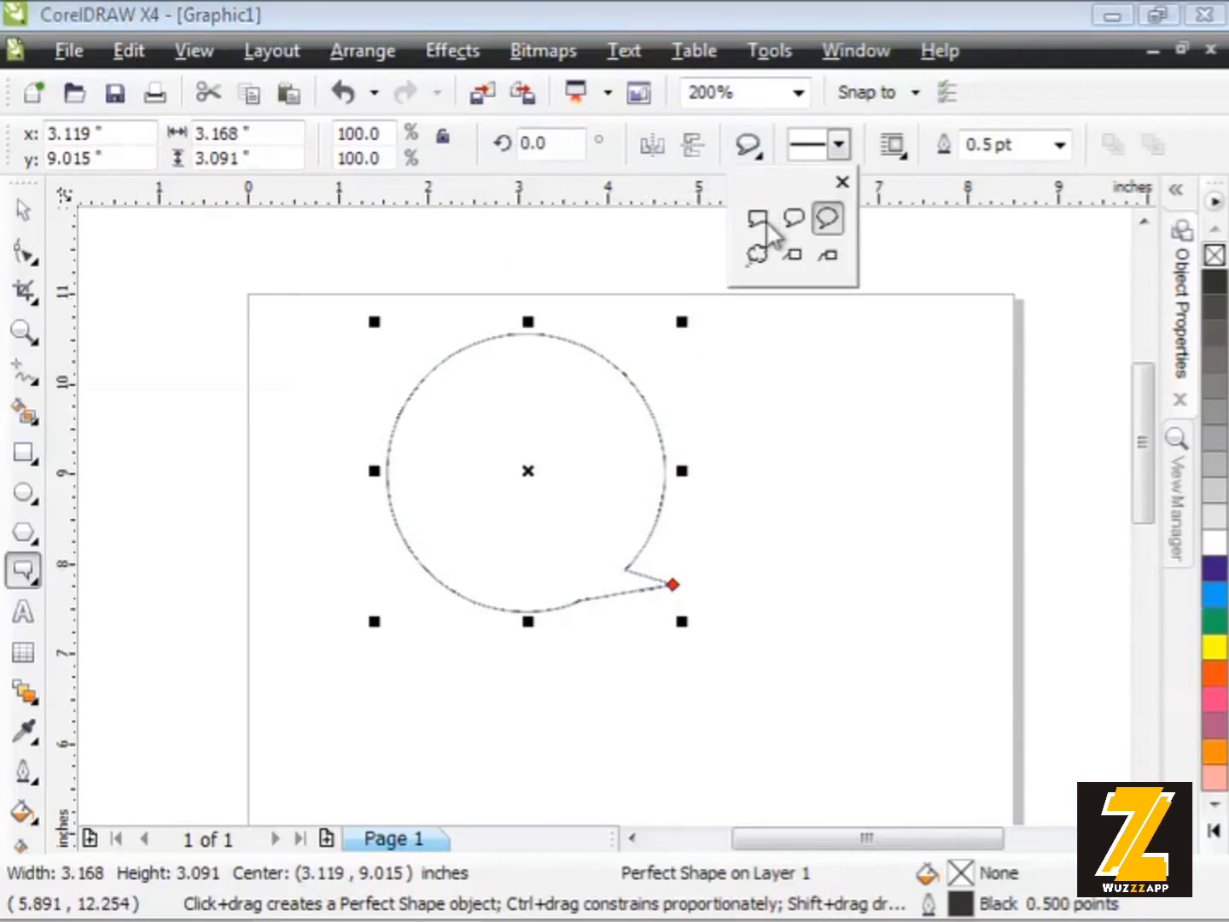
pyautogui.click(757, 254)
pyautogui.moveTo(756, 343); pyautogui.dragTo(968, 507)
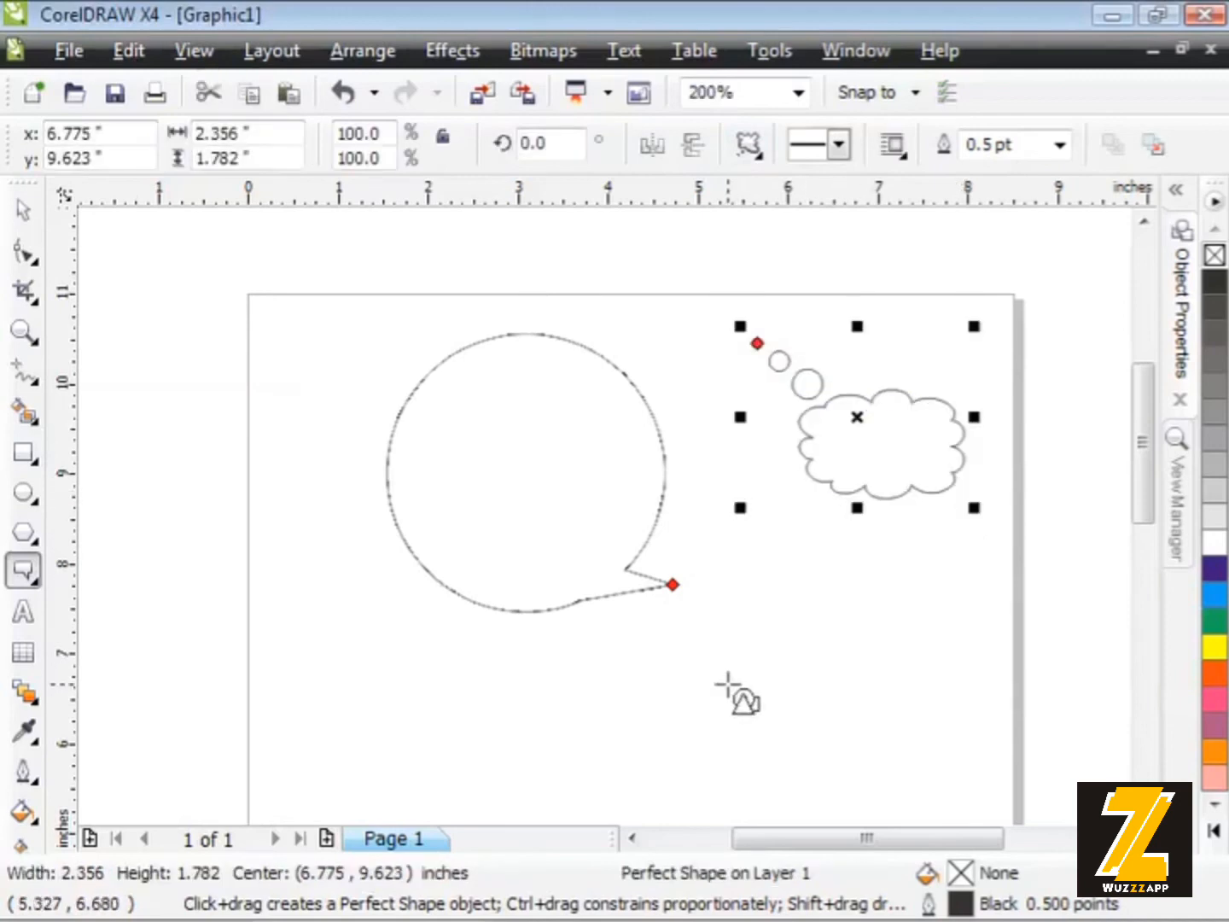
pyautogui.moveTo(727, 684); pyautogui.dragTo(925, 564)
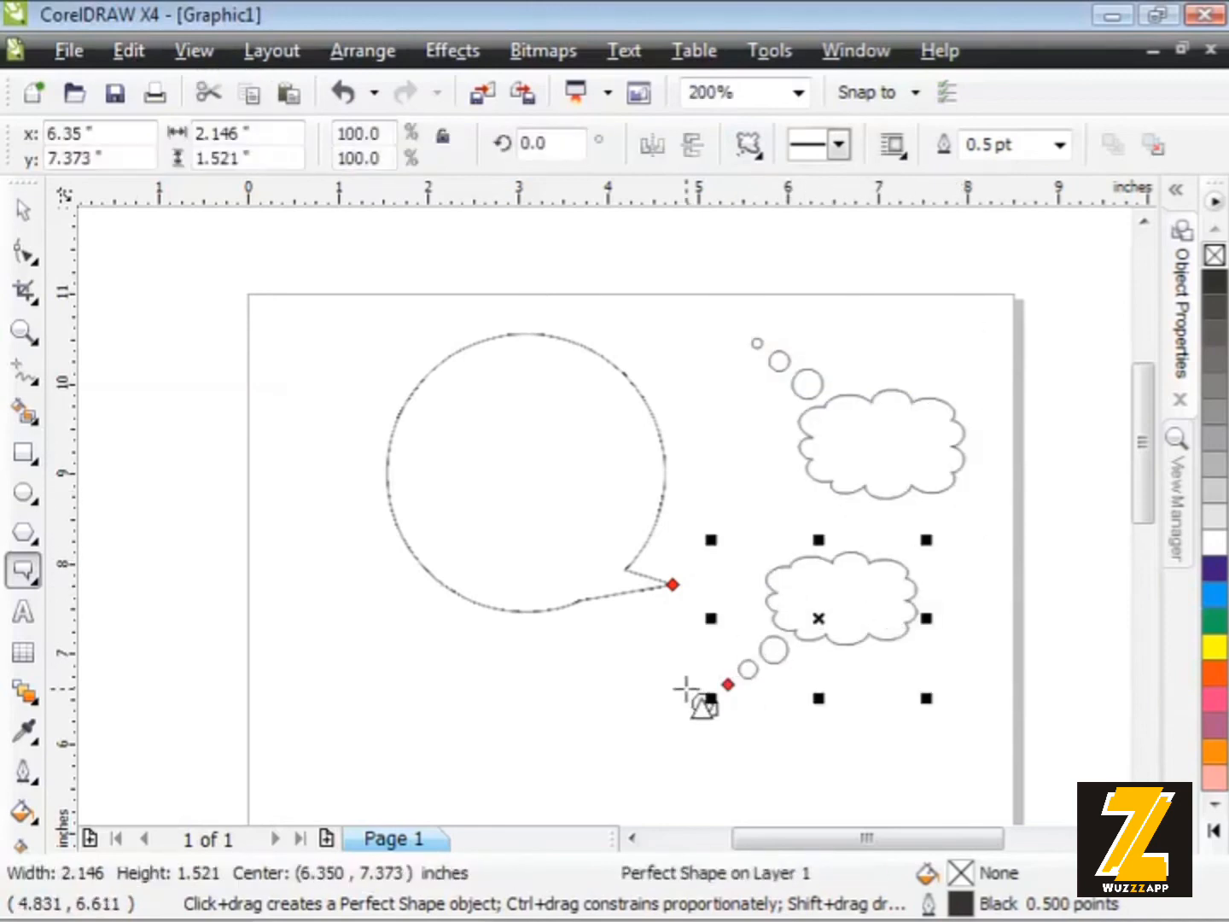
pyautogui.moveTo(723, 687); pyautogui.dragTo(665, 713)
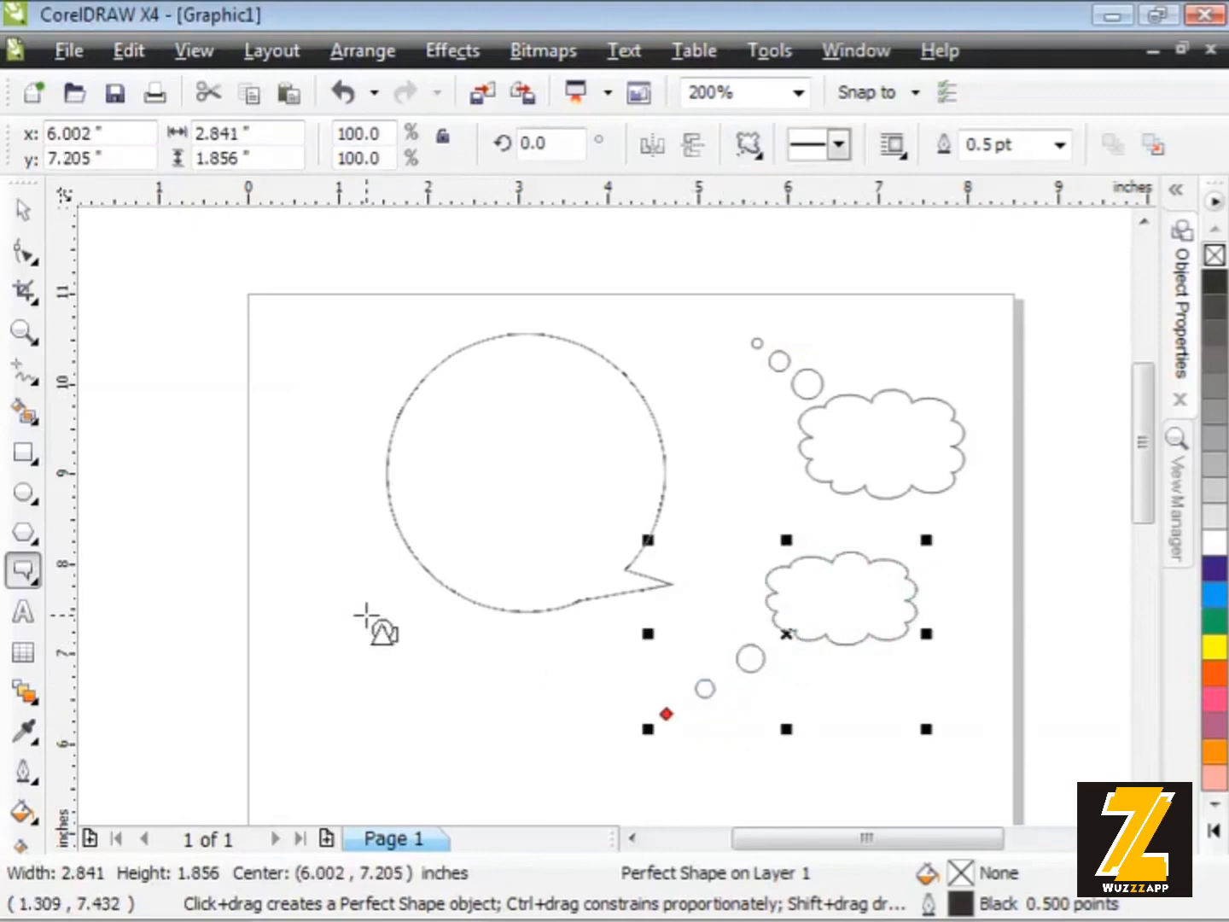
# Activate the Basic Shapes tool
pyautogui.click(29, 571)
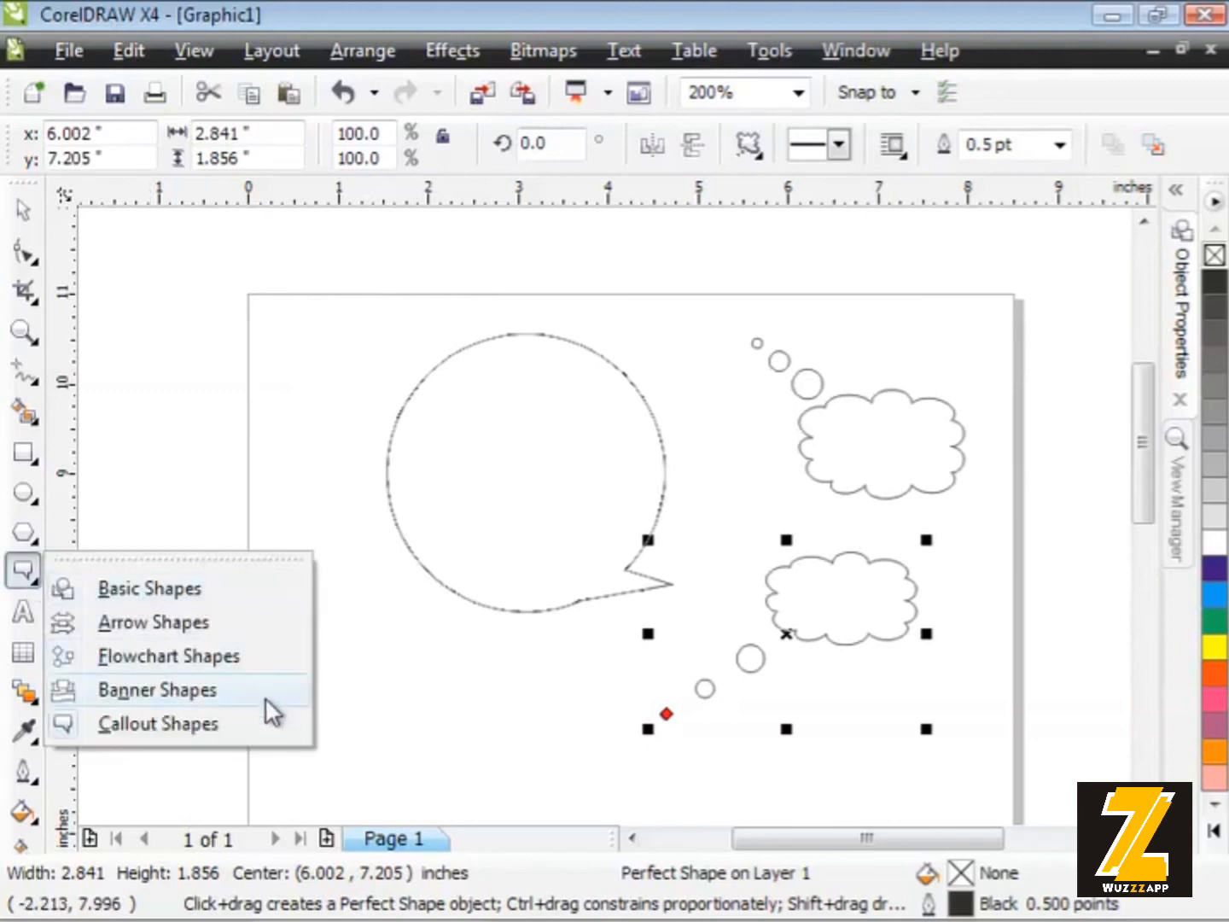
pyautogui.click(243, 591)
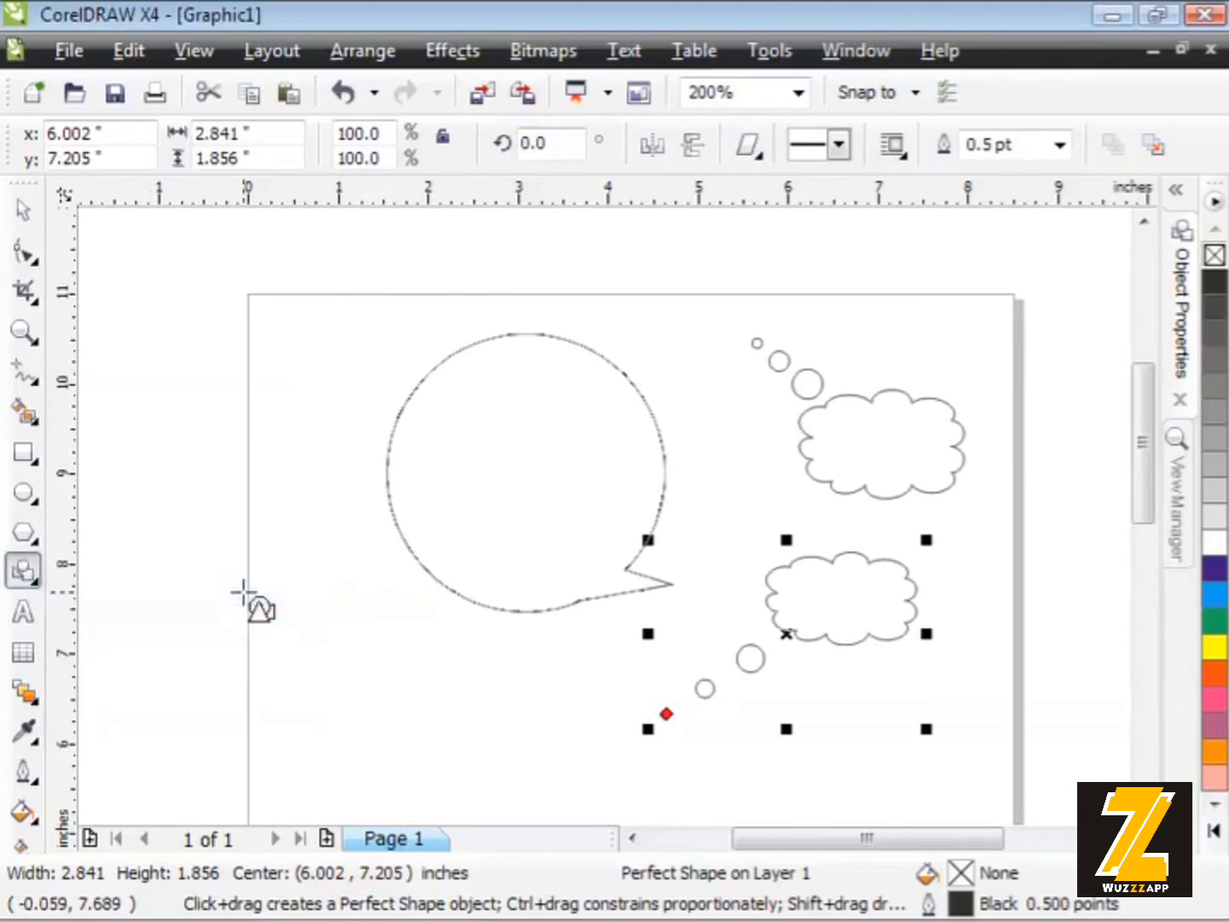